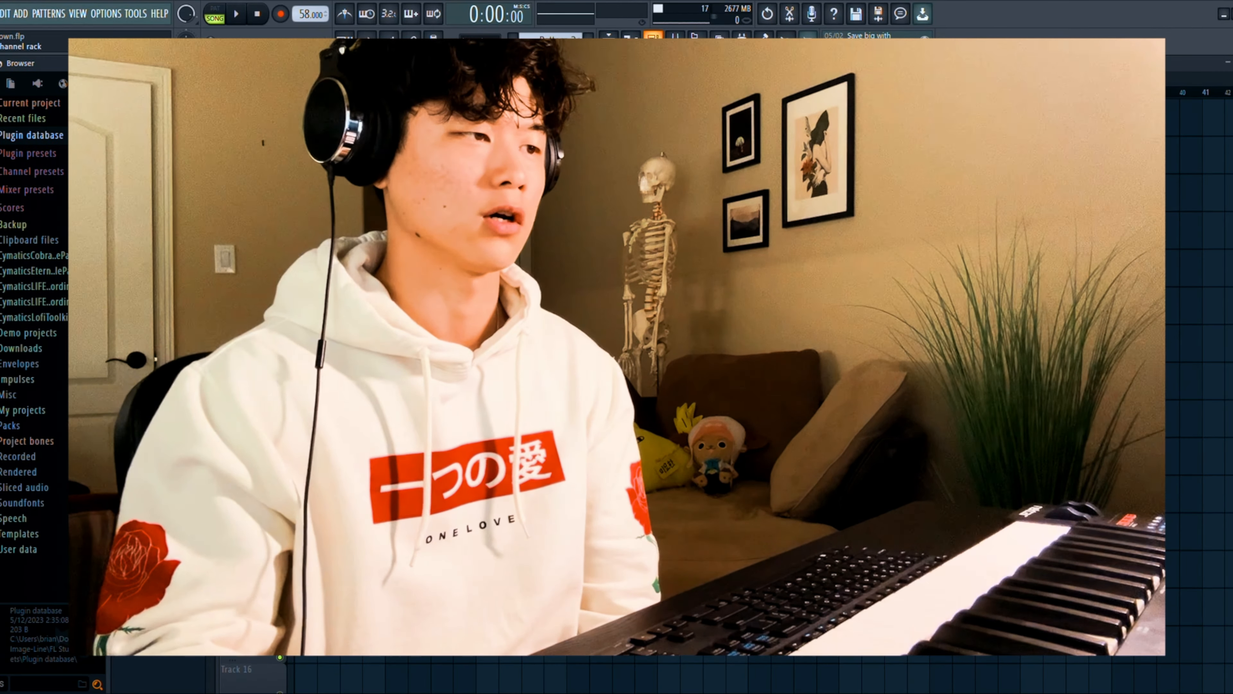
- Open the first Kontakt 7 channel from the channel rack and examine the Exhale instrument's Cycles preset
click(653, 38)
click(971, 269)
click(974, 286)
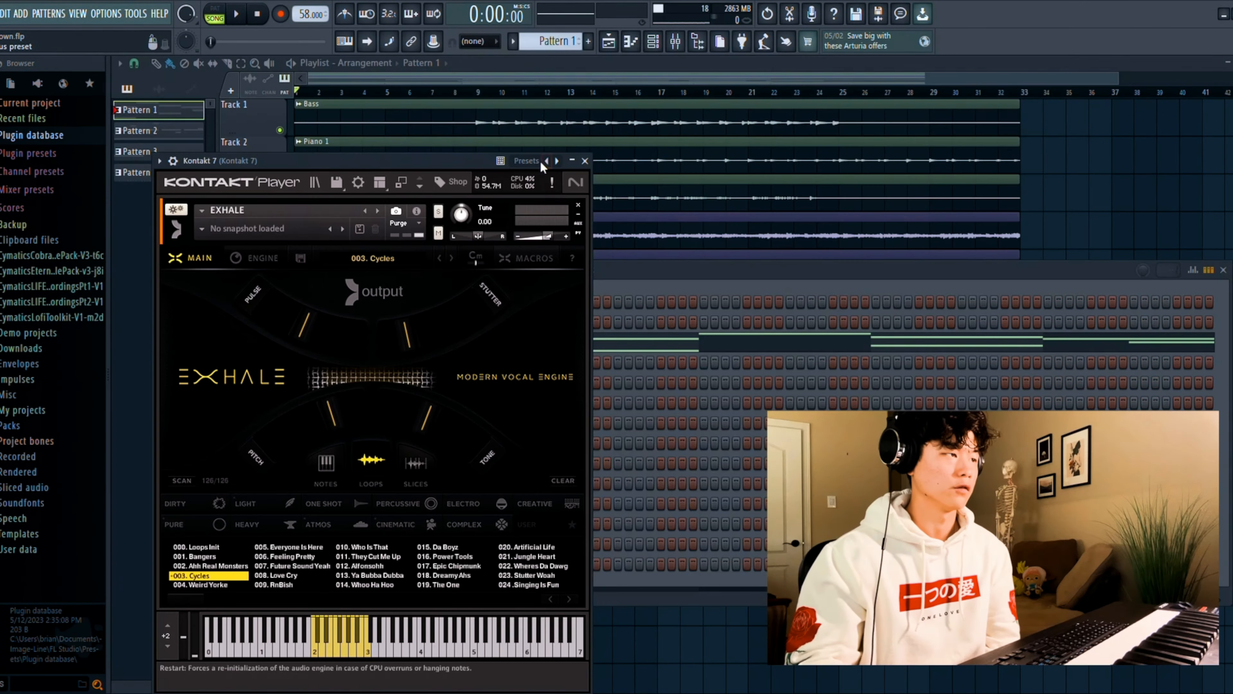
drag(444, 159, 622, 144)
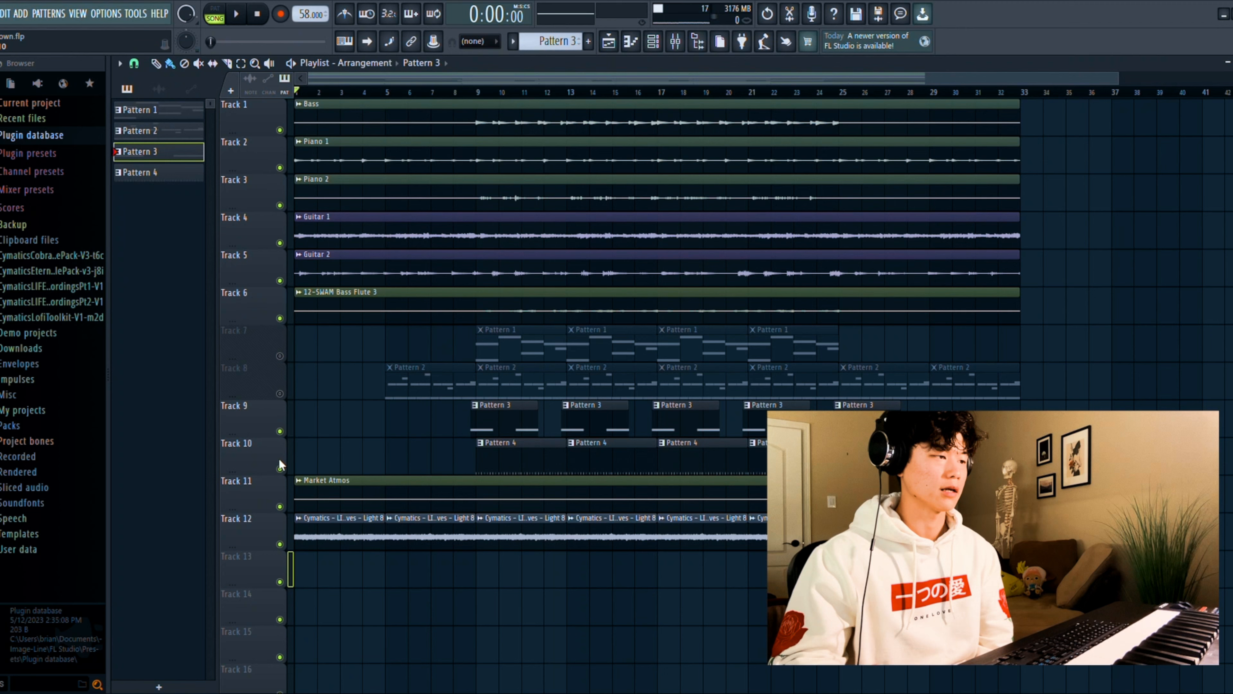
- Mute Track 10 in the playlist, and play Pattern 3's Kontakt 7 notes on their own in the piano roll
click(279, 465)
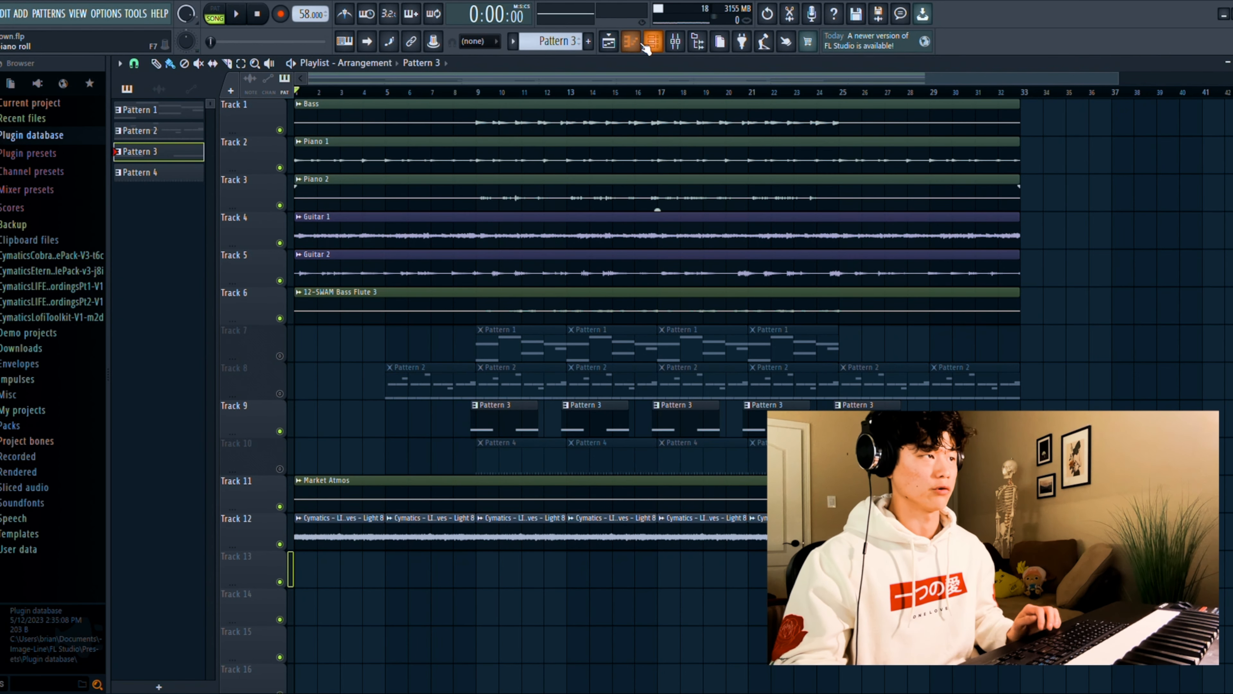
click(631, 42)
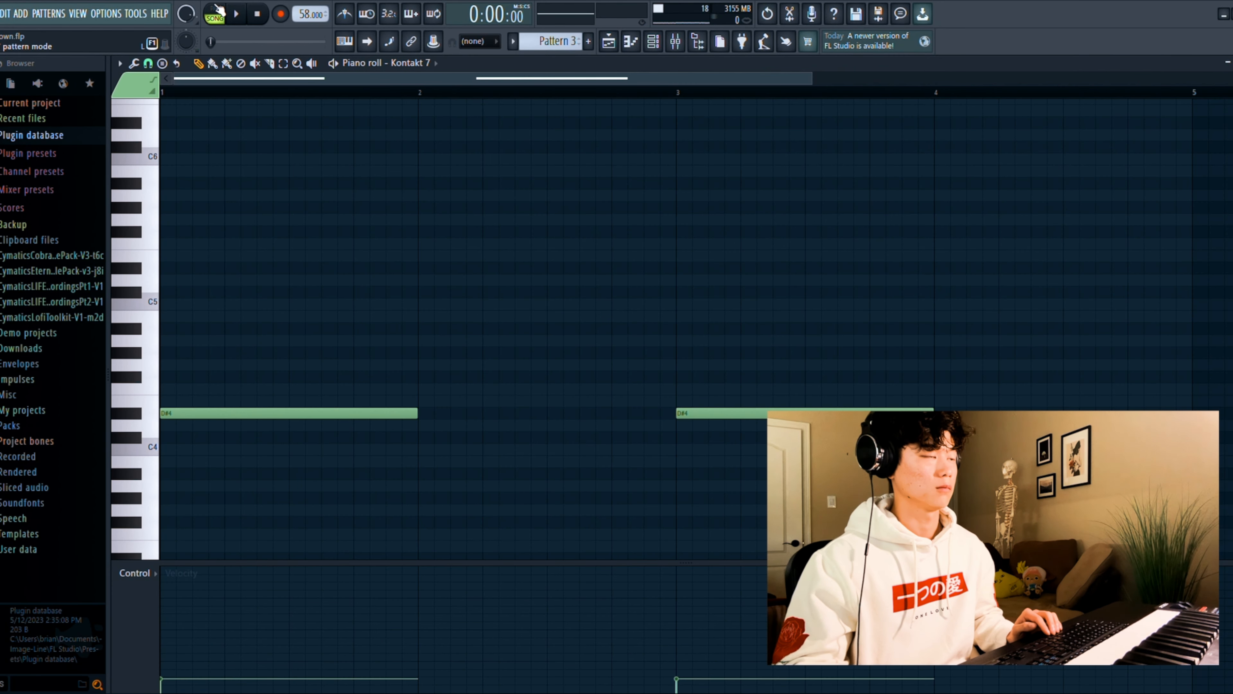
key(l)
key(space)
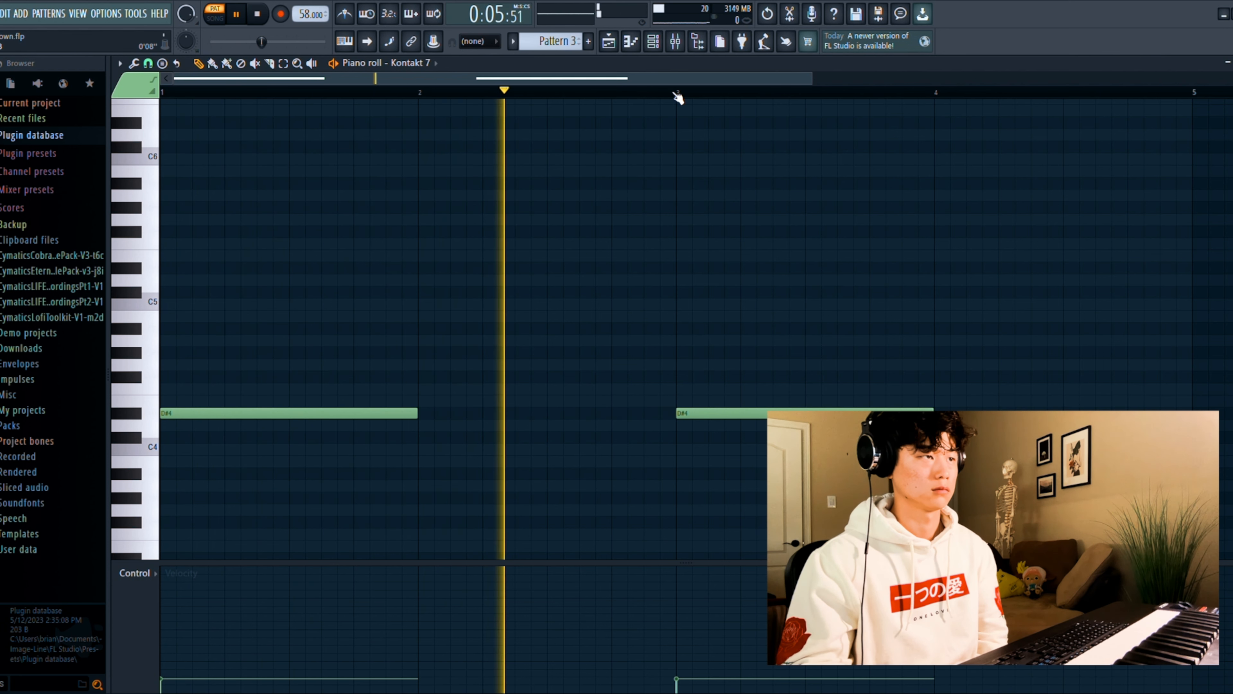
key(space)
key(F5)
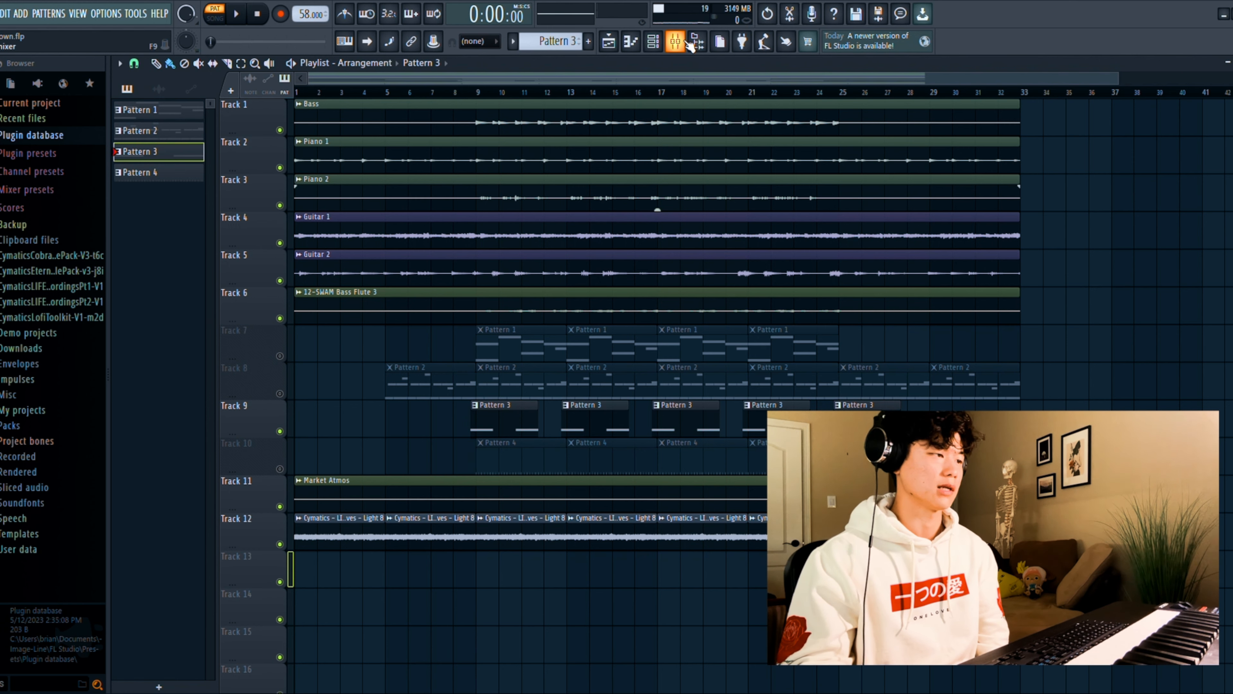
- Examine the effects on the Kontakt 7 #2 mixer insert, and play the song from just before bar 9
click(689, 43)
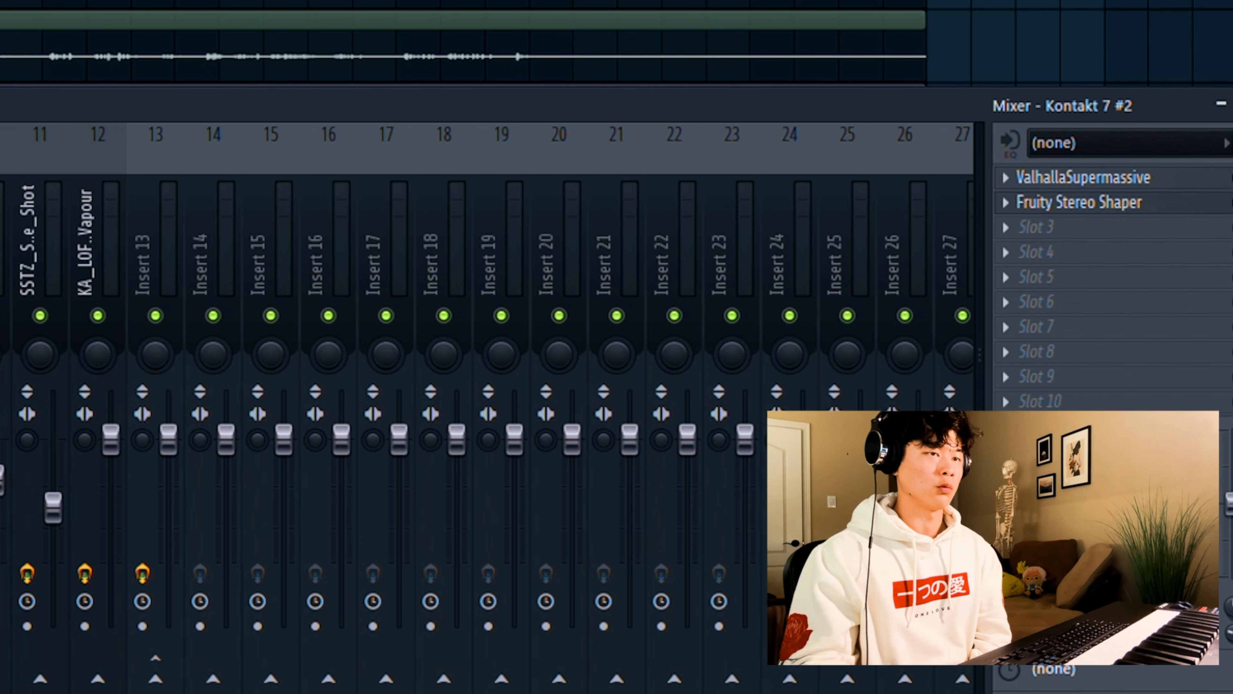
key(F9)
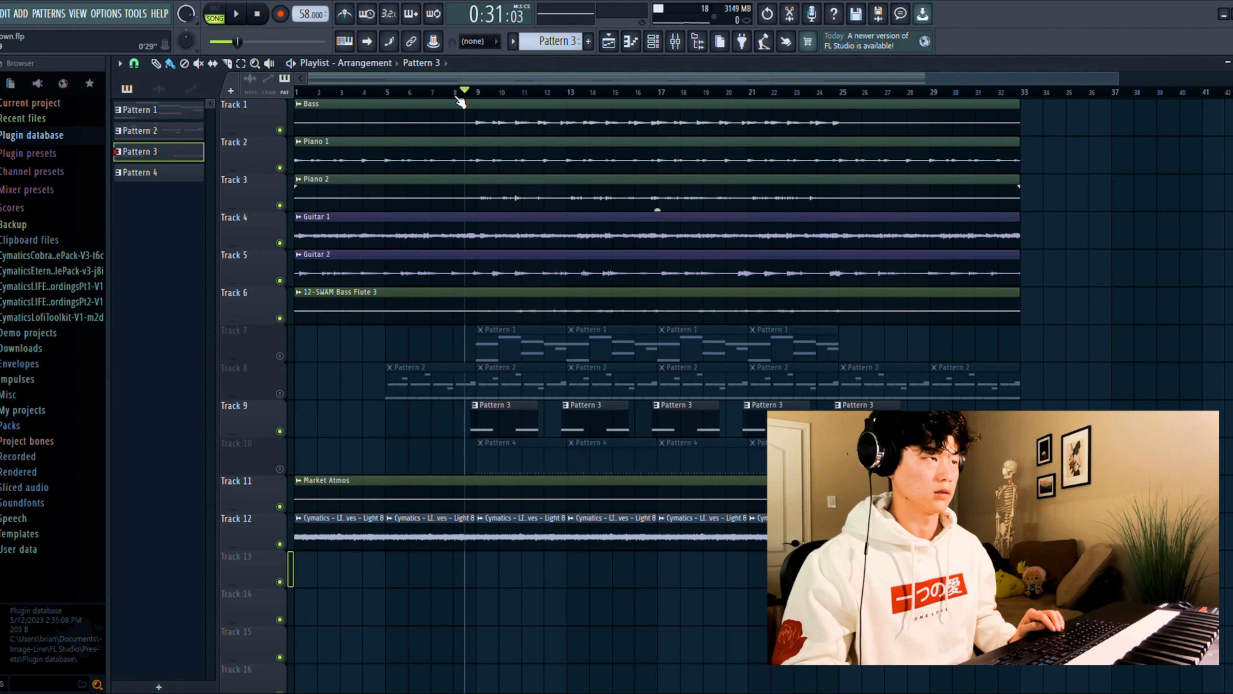
key(space)
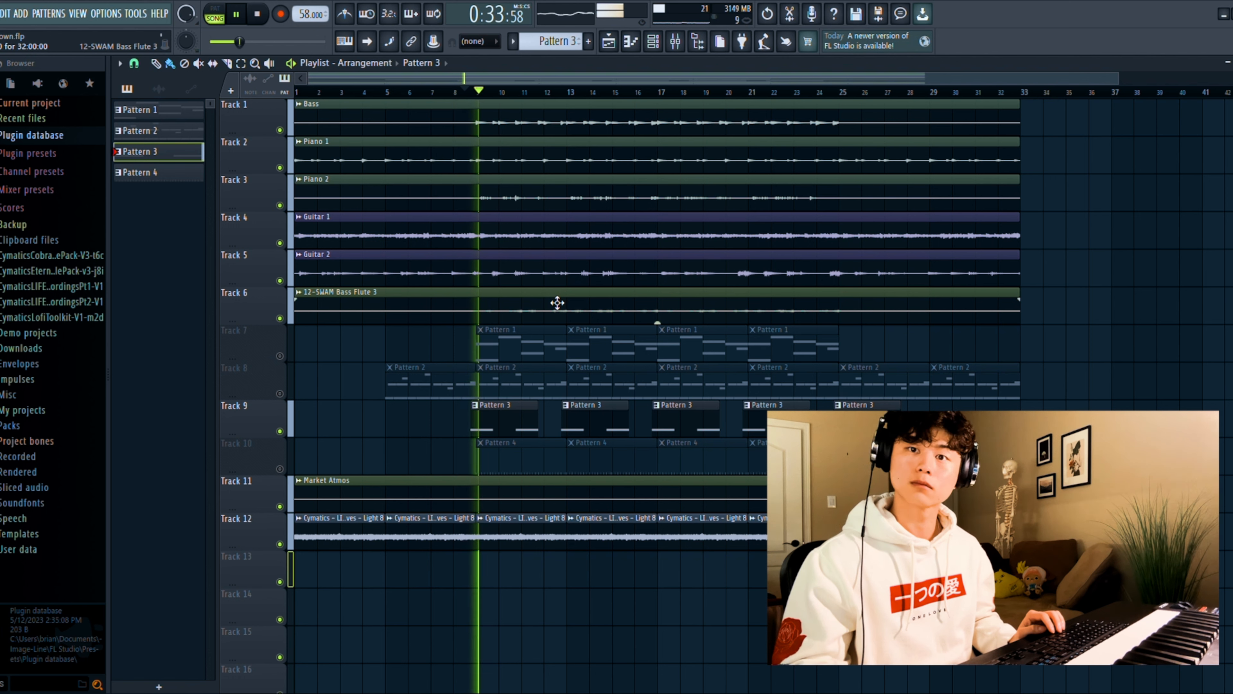
key(space)
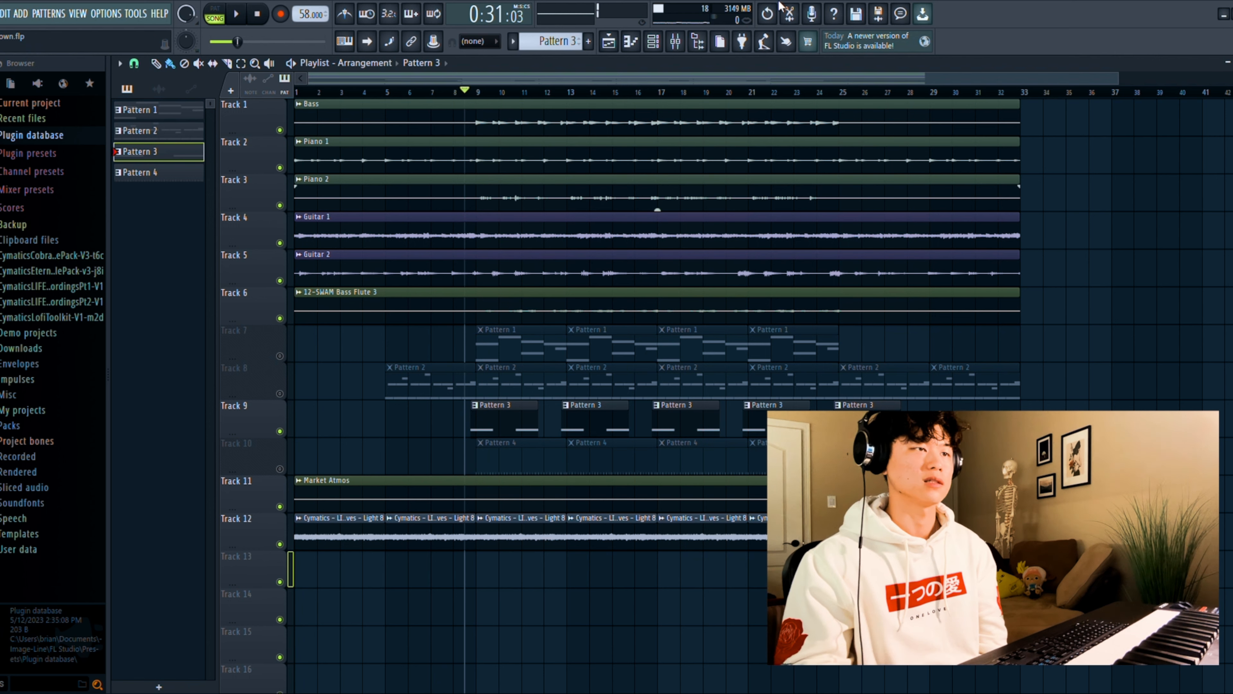
- Unmute Track 8, and play Pattern 2's Augmented GRAND PIANO notes on their own in the piano roll
click(459, 387)
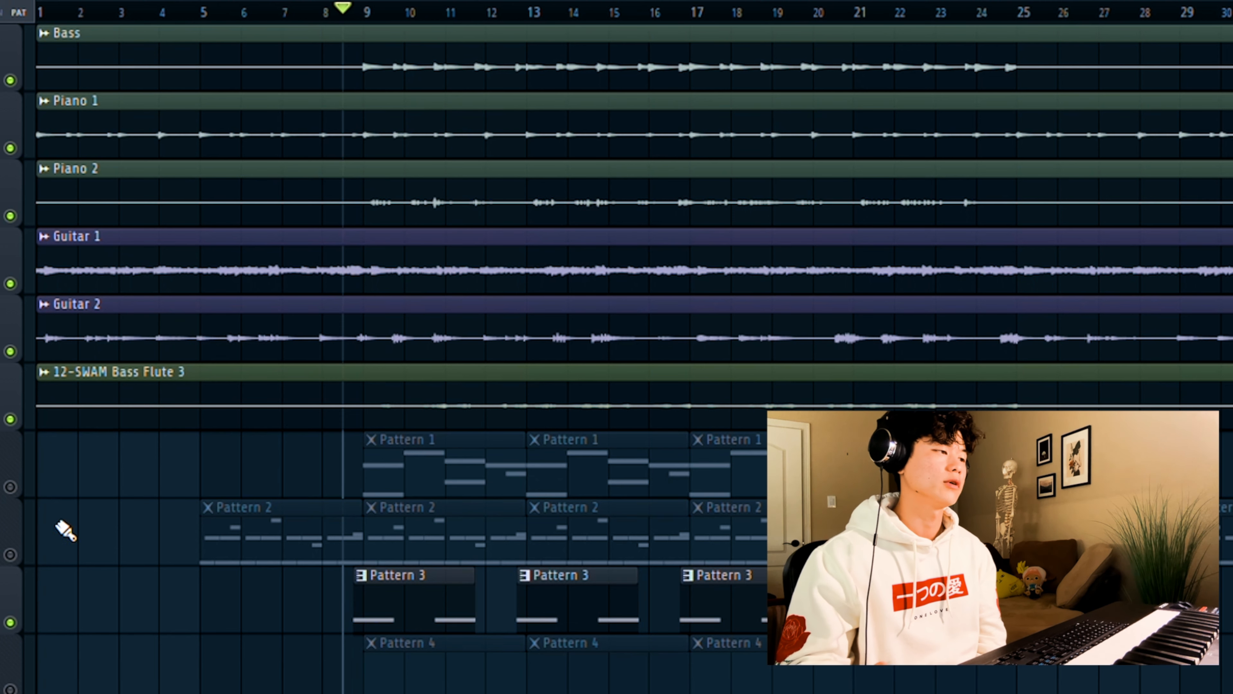
click(11, 554)
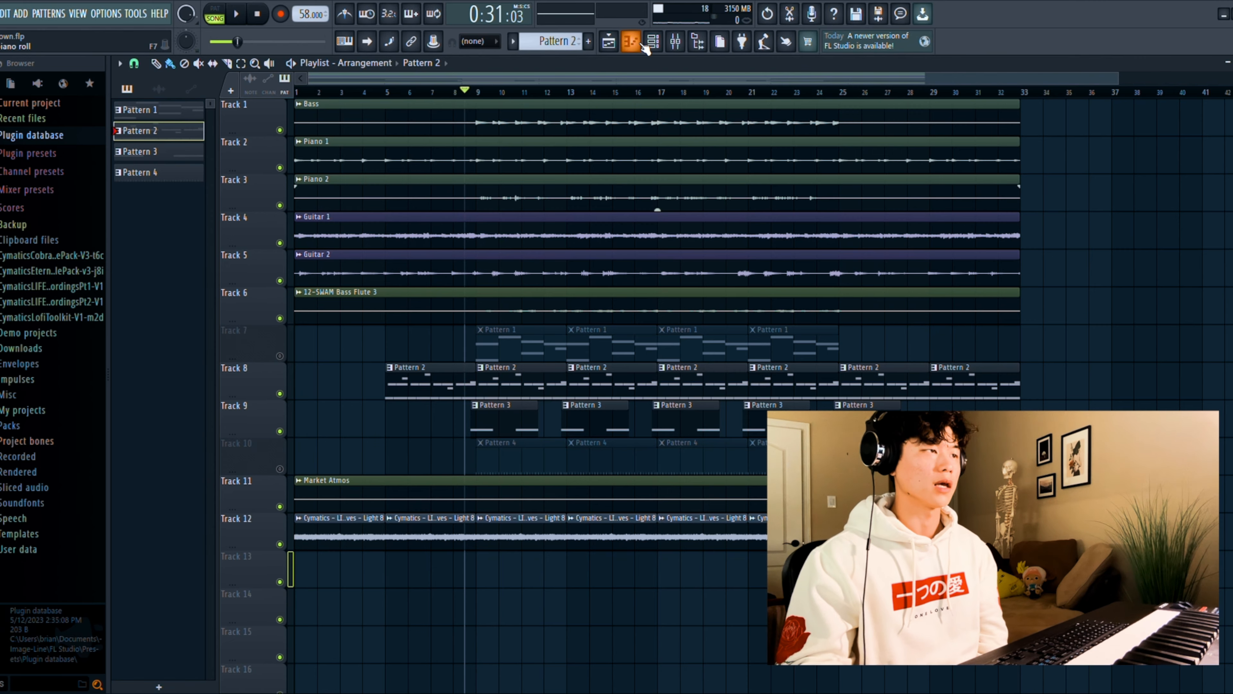
click(640, 44)
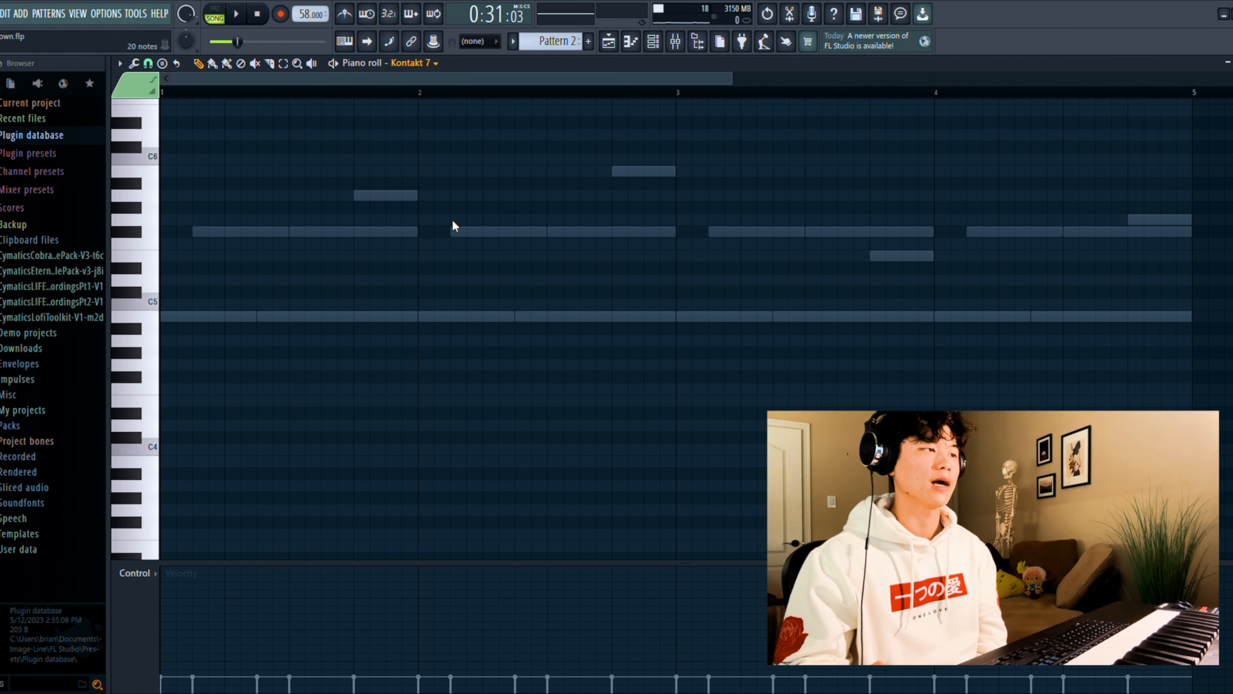
double_click(454, 227)
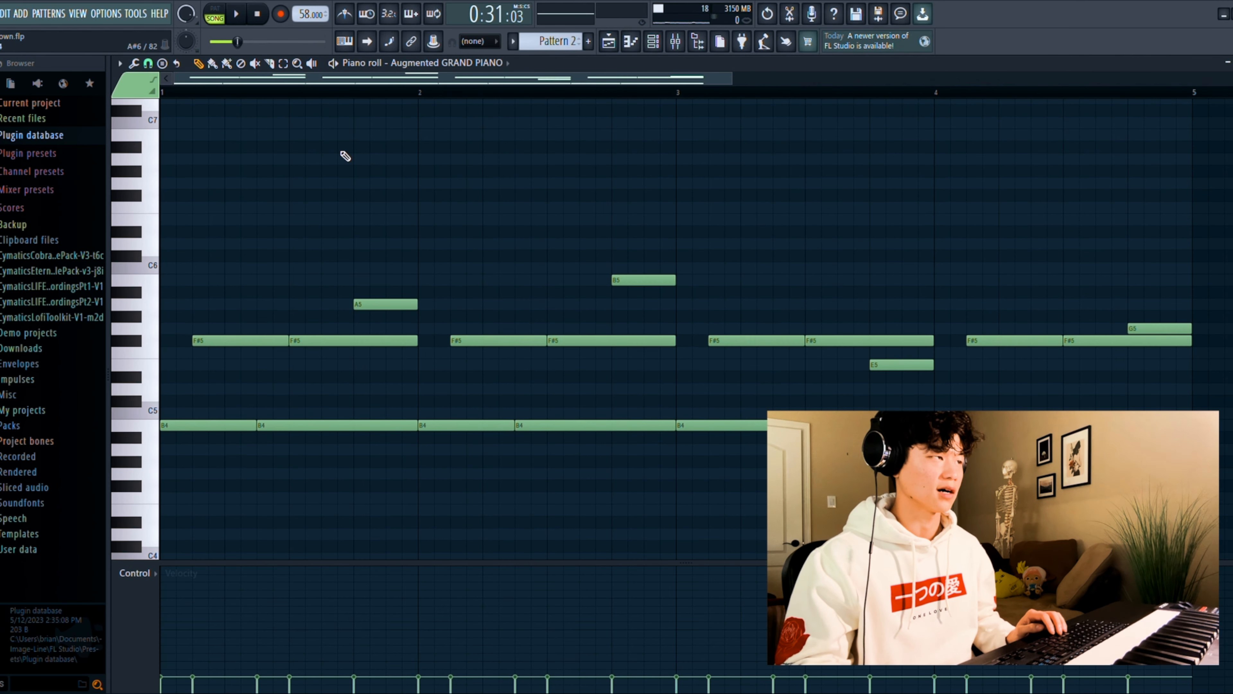
click(221, 13)
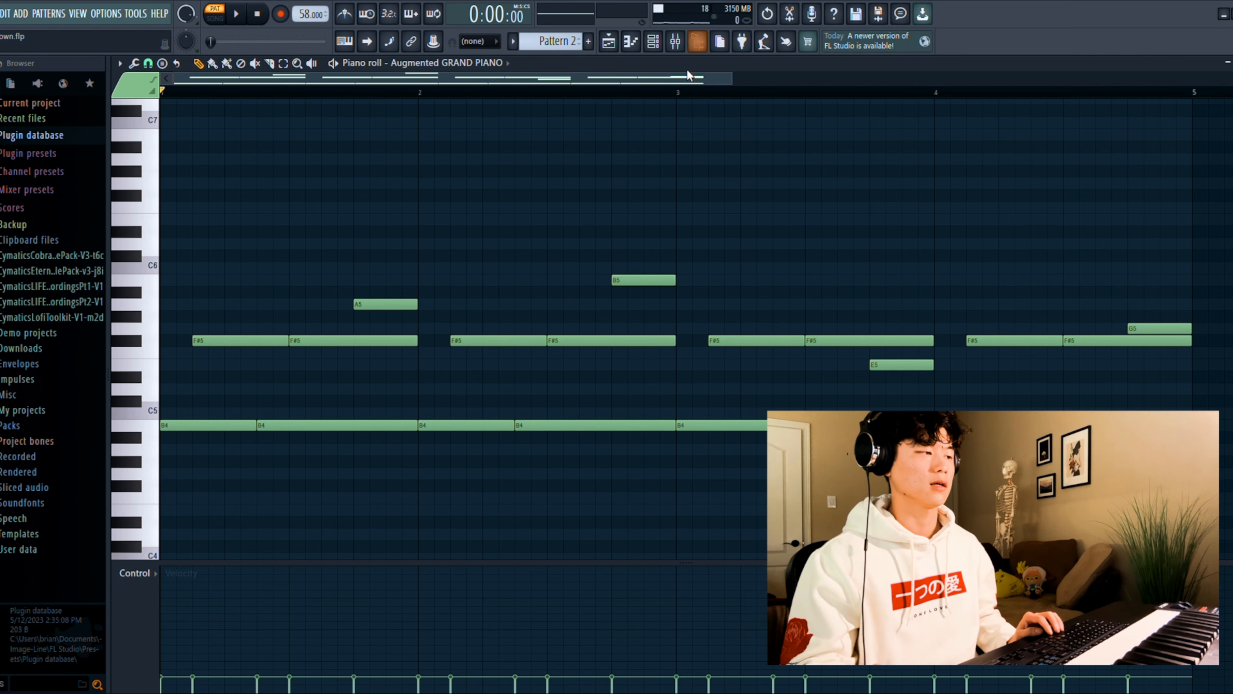
key(space)
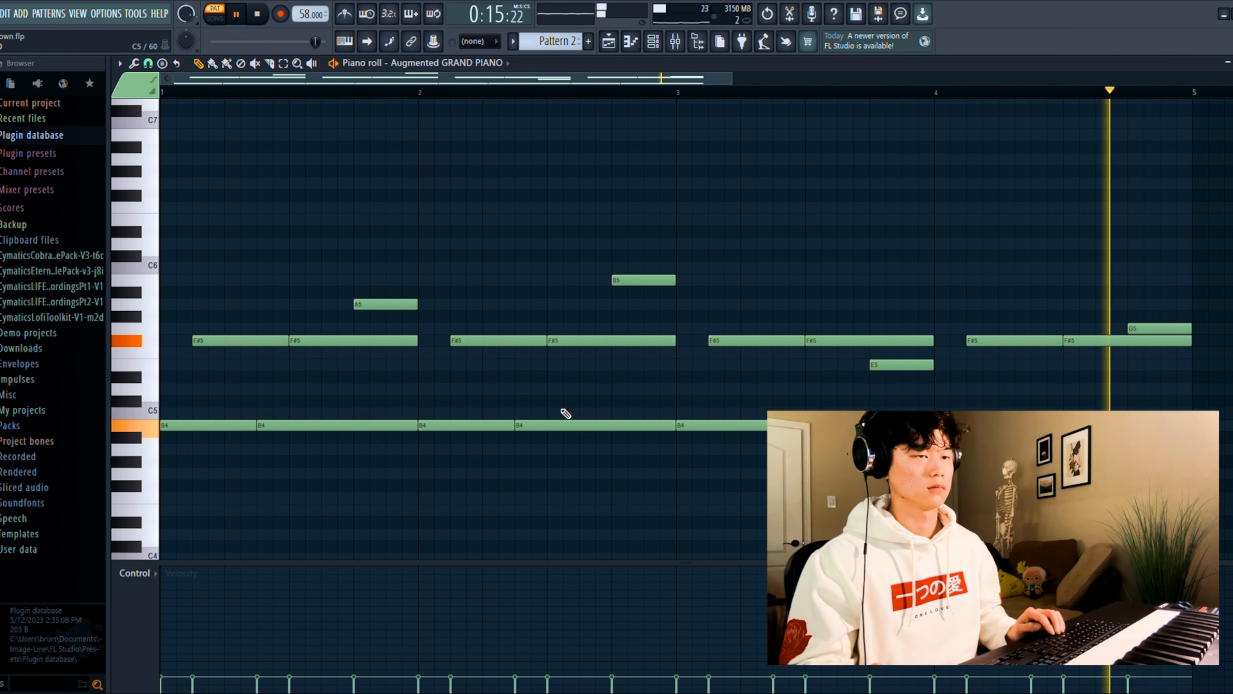
key(space)
click(631, 42)
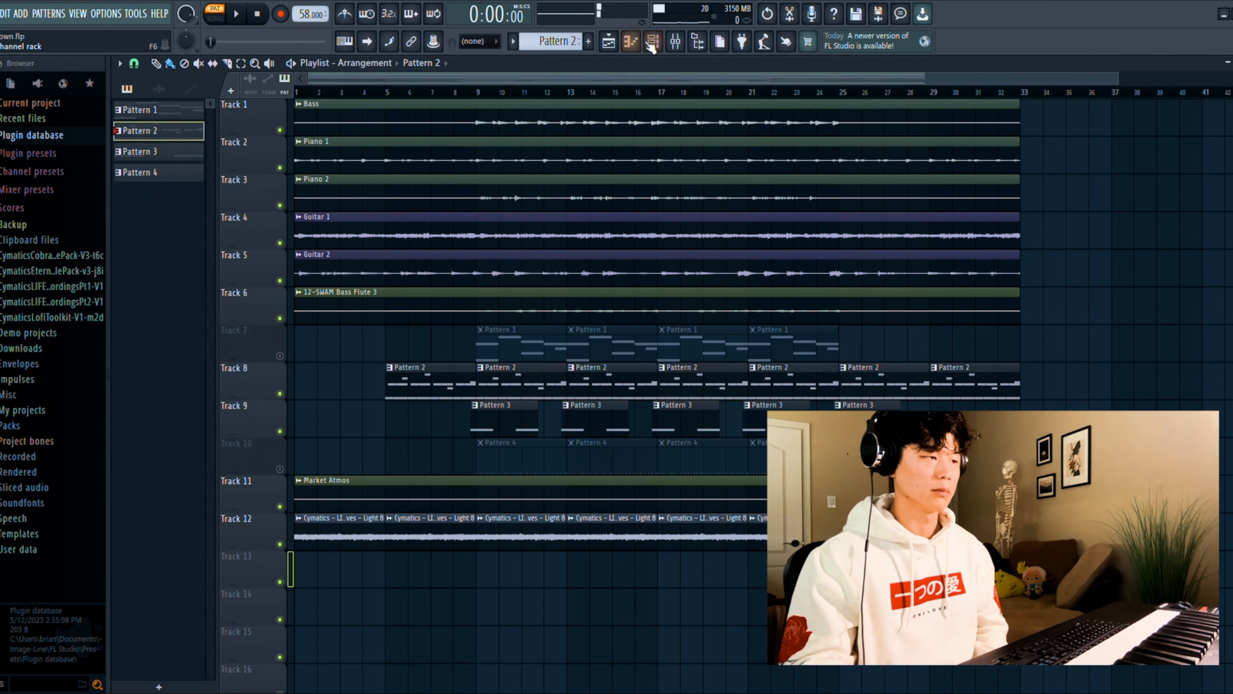
- Examine the Augmented GRAND PIANO instrument's preset and the effects loaded on its mixer insert
click(653, 42)
click(488, 327)
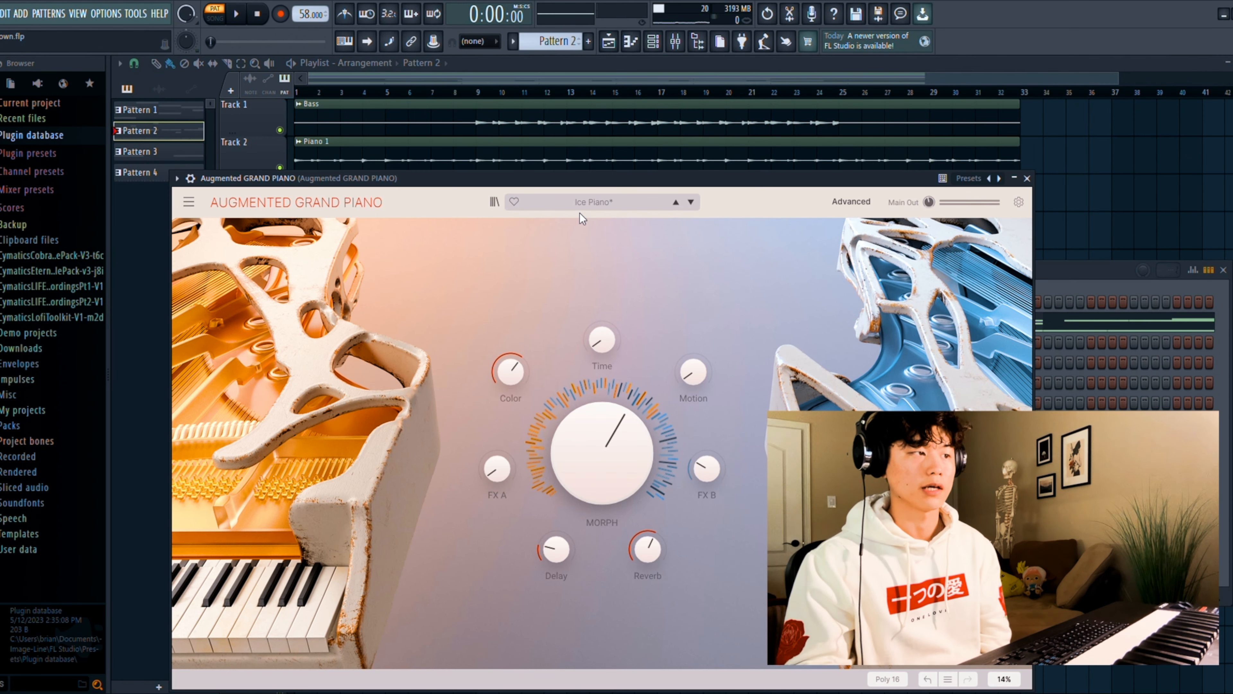
click(1028, 178)
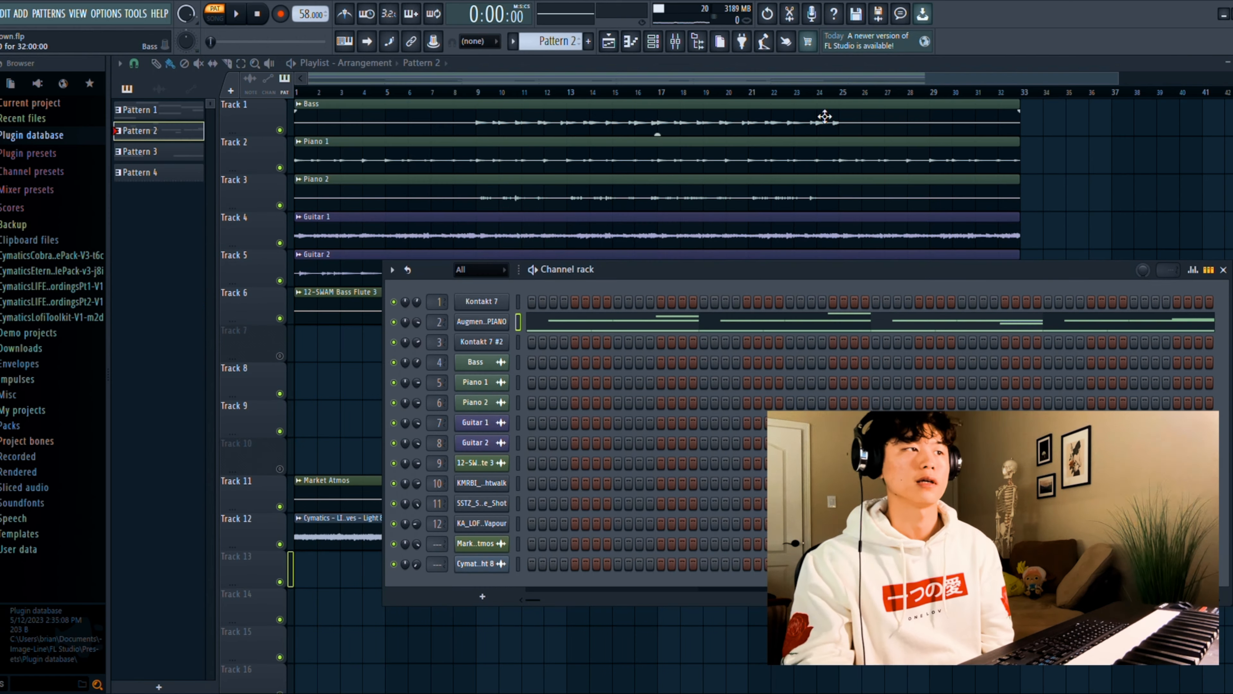
click(683, 45)
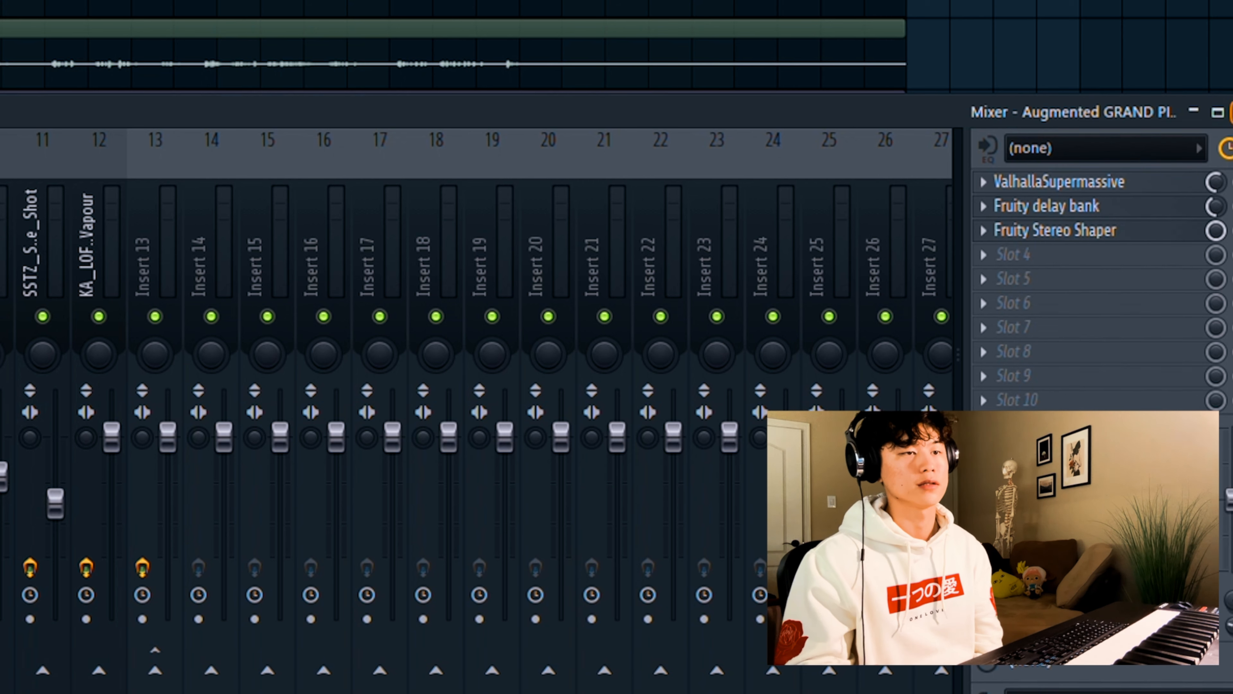
click(1229, 112)
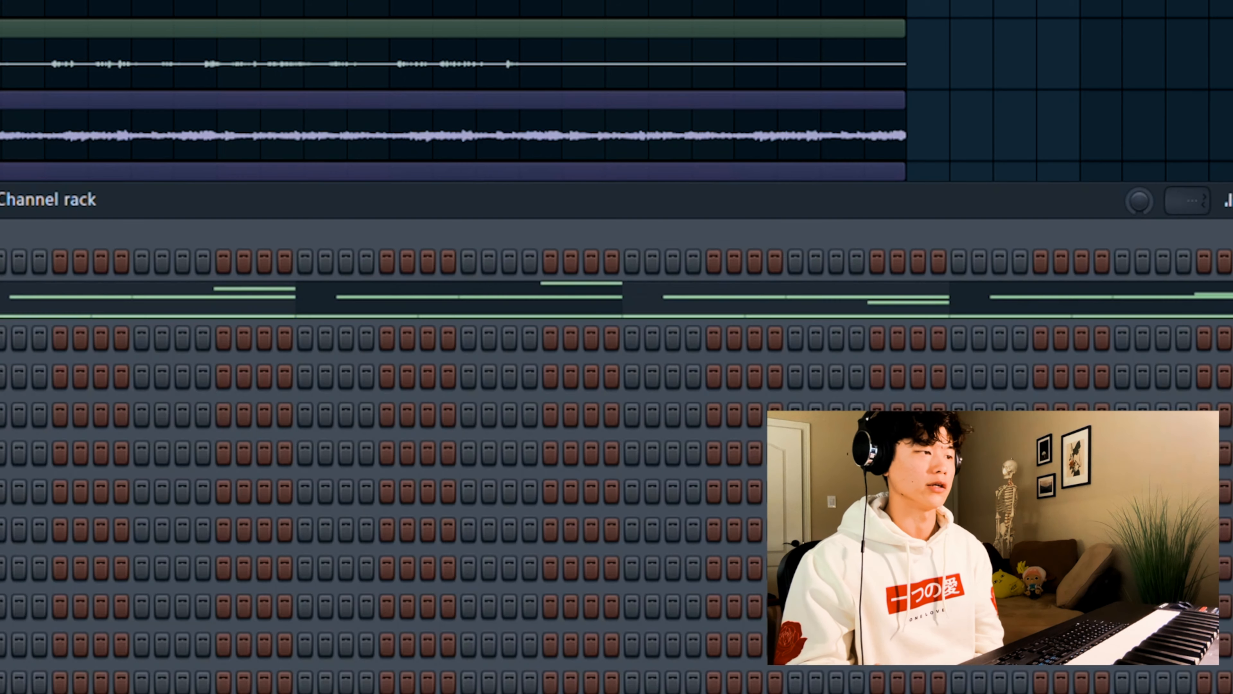
key(F6)
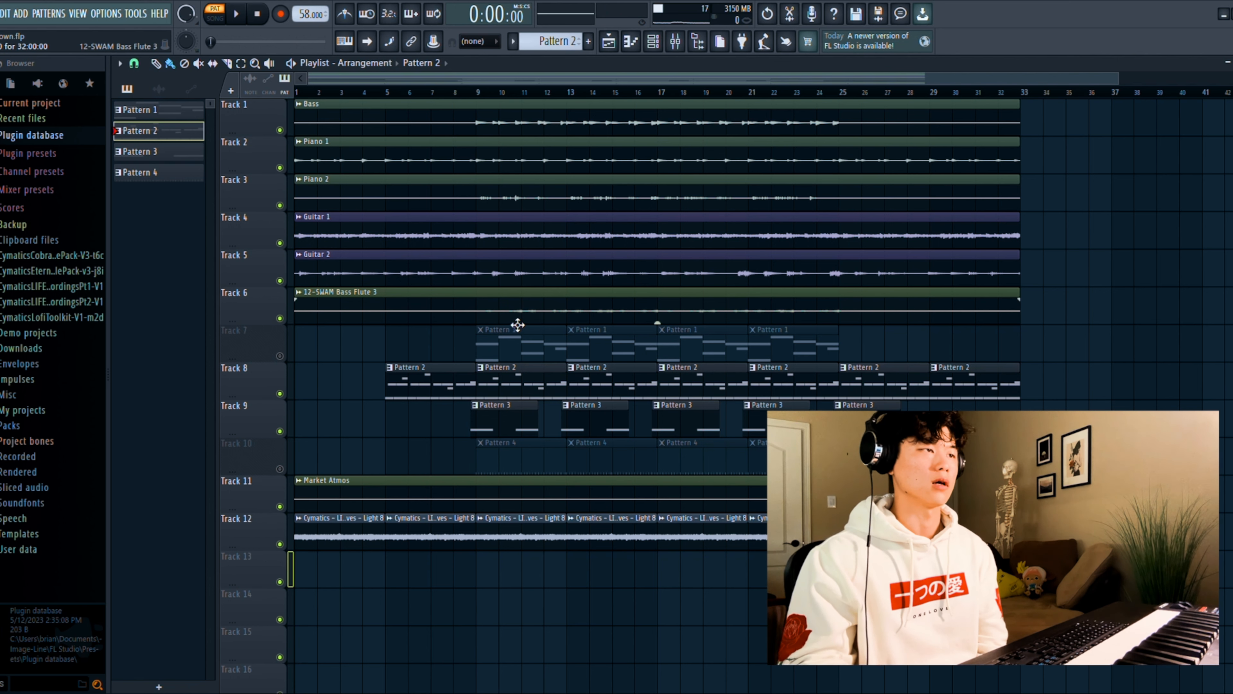
- Examine the Arkhis instrument on the Kontakt 7 #2 channel and the effects on the Kontakt 7 mixer insert
key(F6)
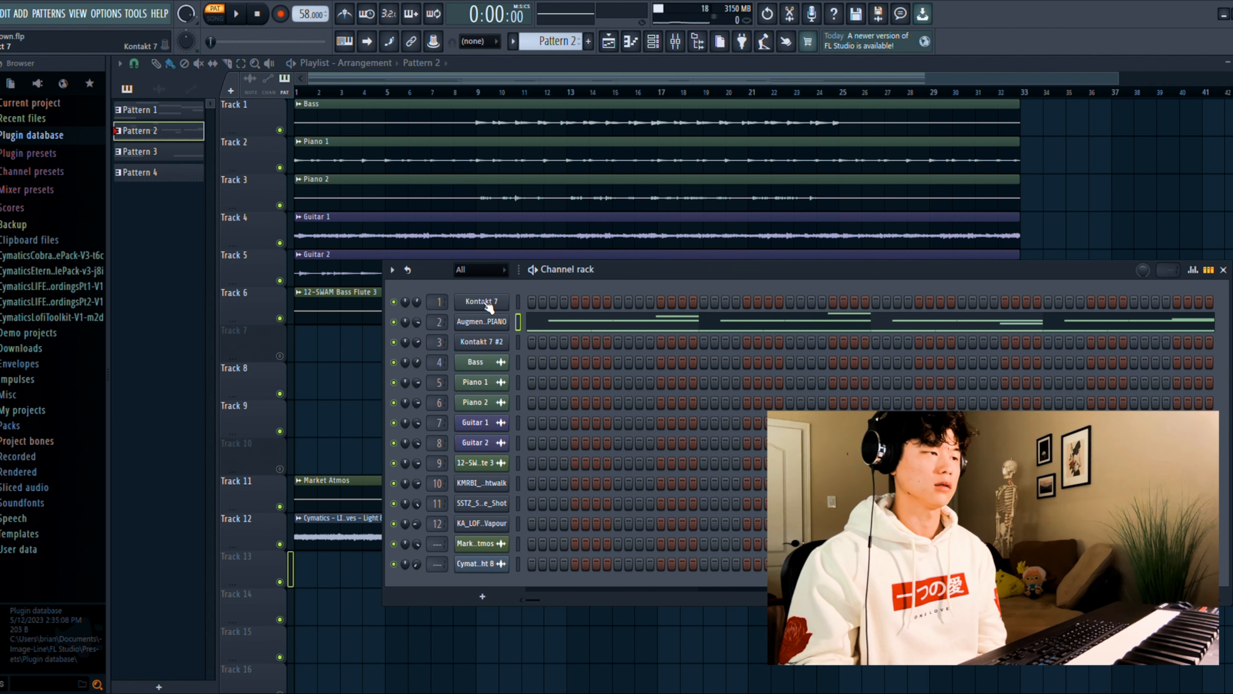
click(488, 341)
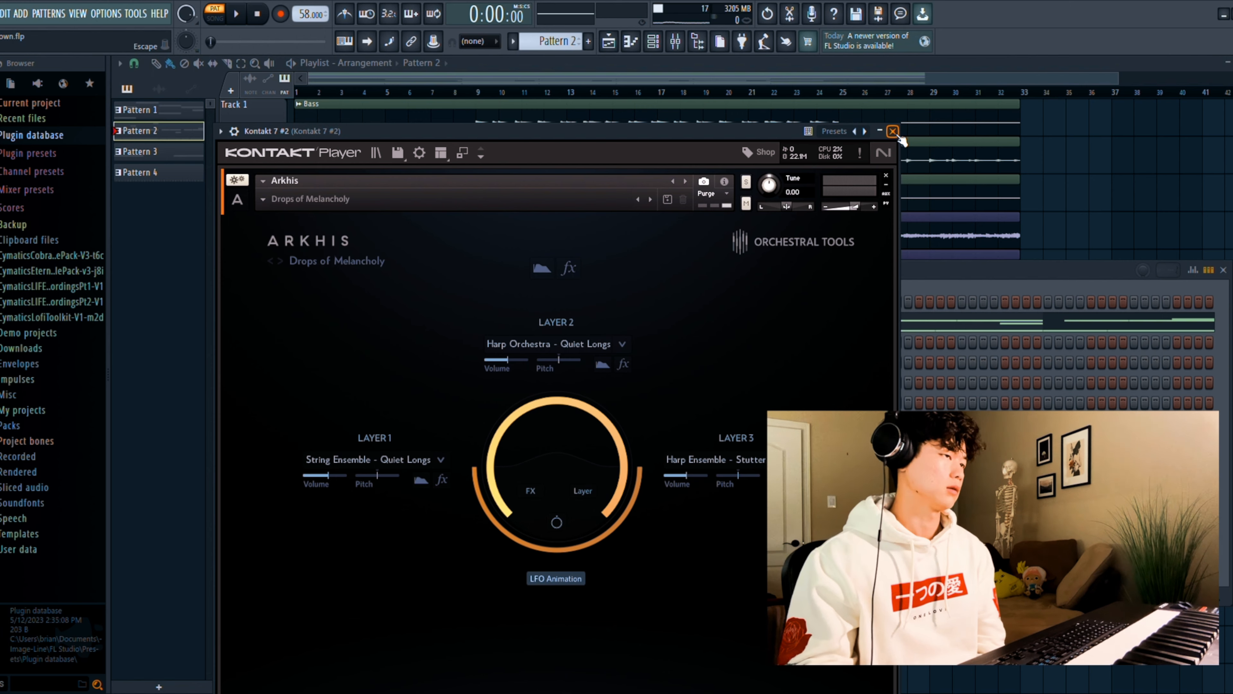
click(895, 132)
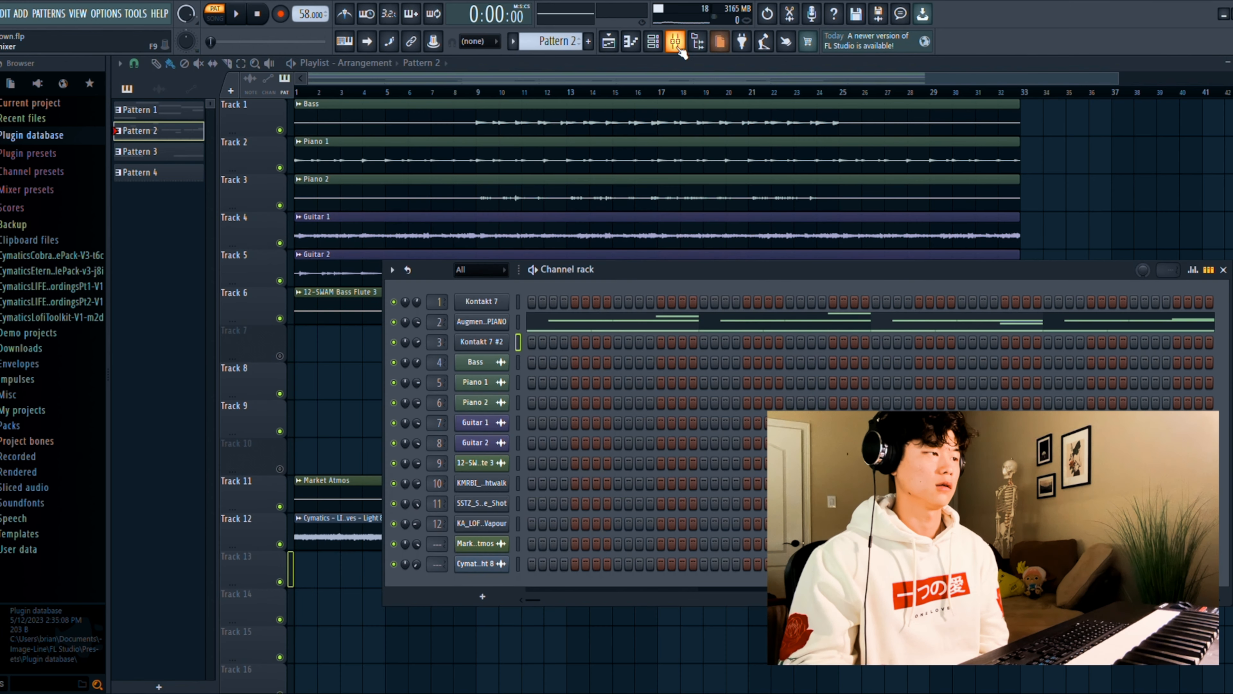
key(F9)
click(266, 313)
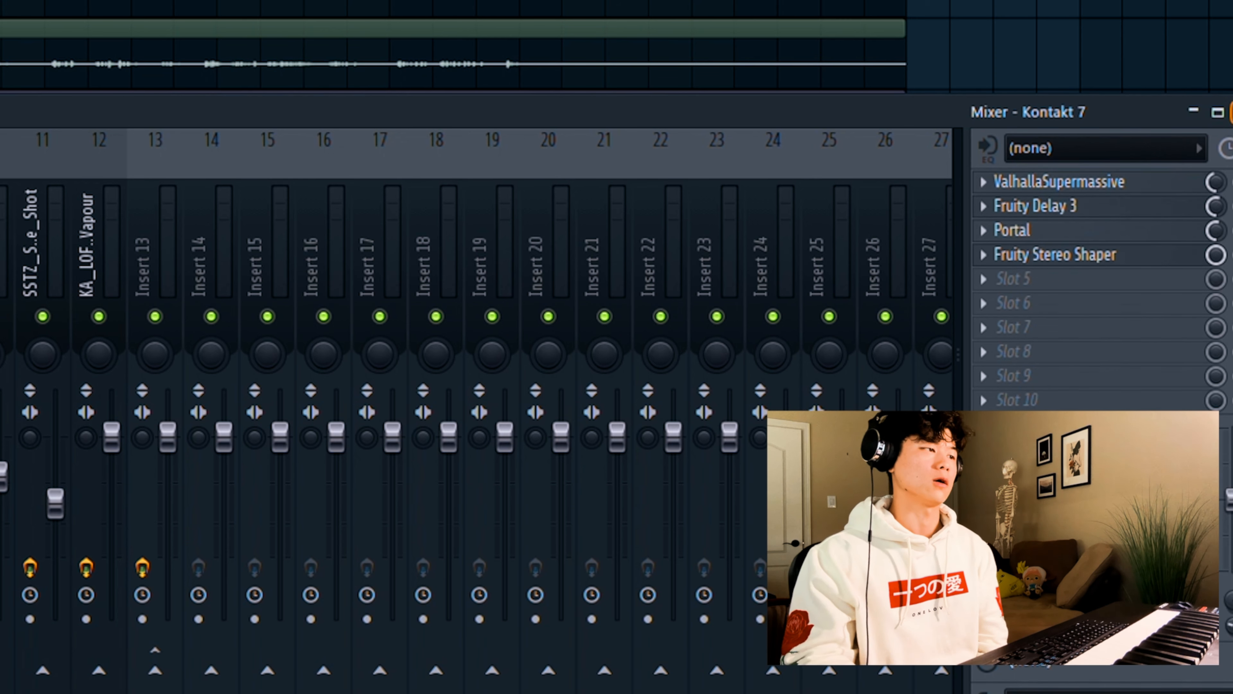
click(1194, 111)
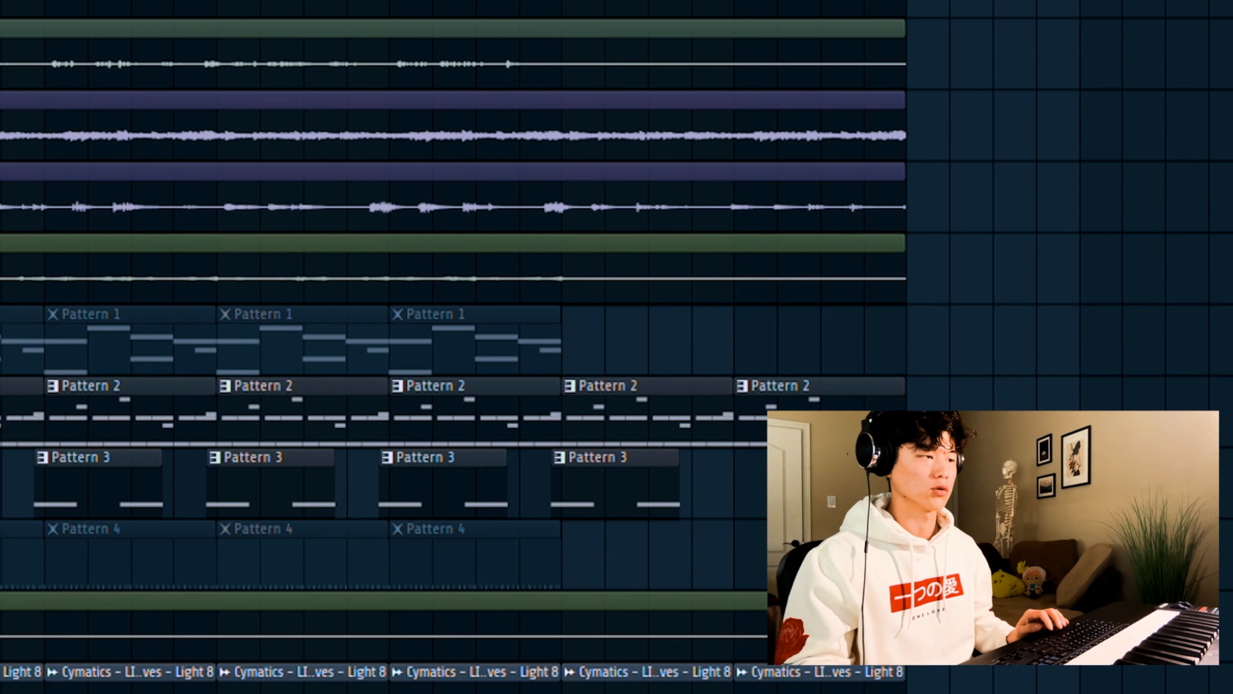
- Play Pattern 1's Kontakt 7 #2 notes on their own in the piano roll, and unmute Track 7 in the playlist
key(space)
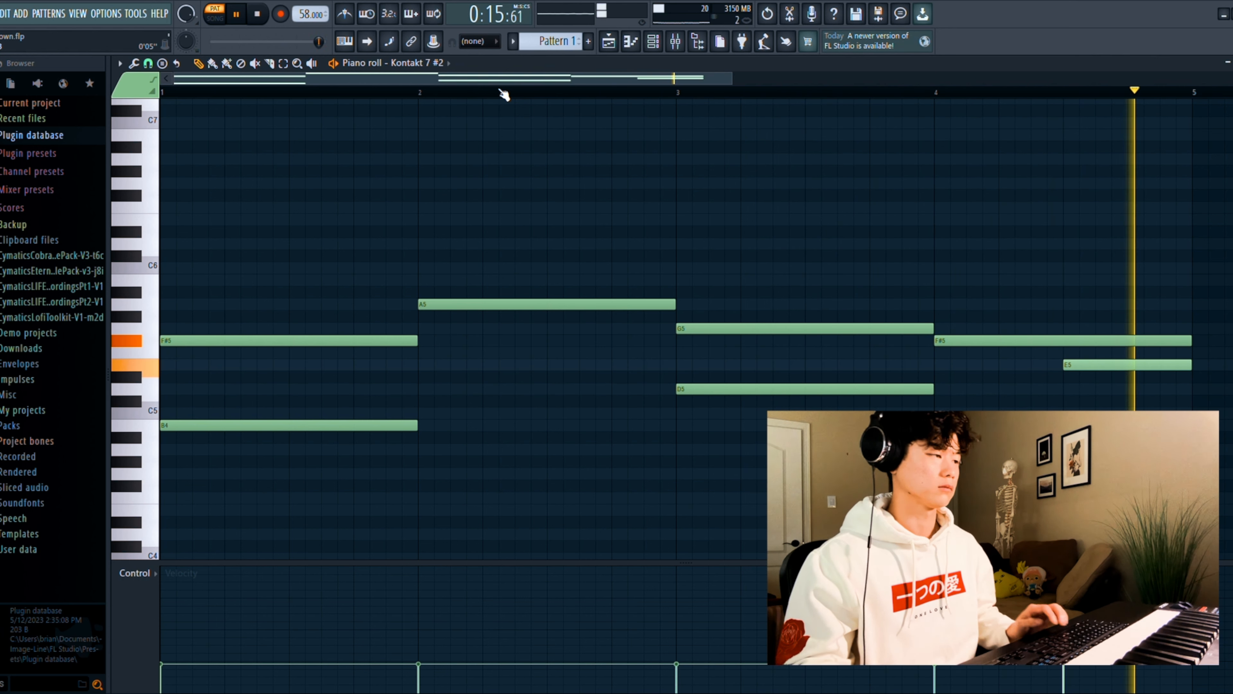
key(space)
key(F5)
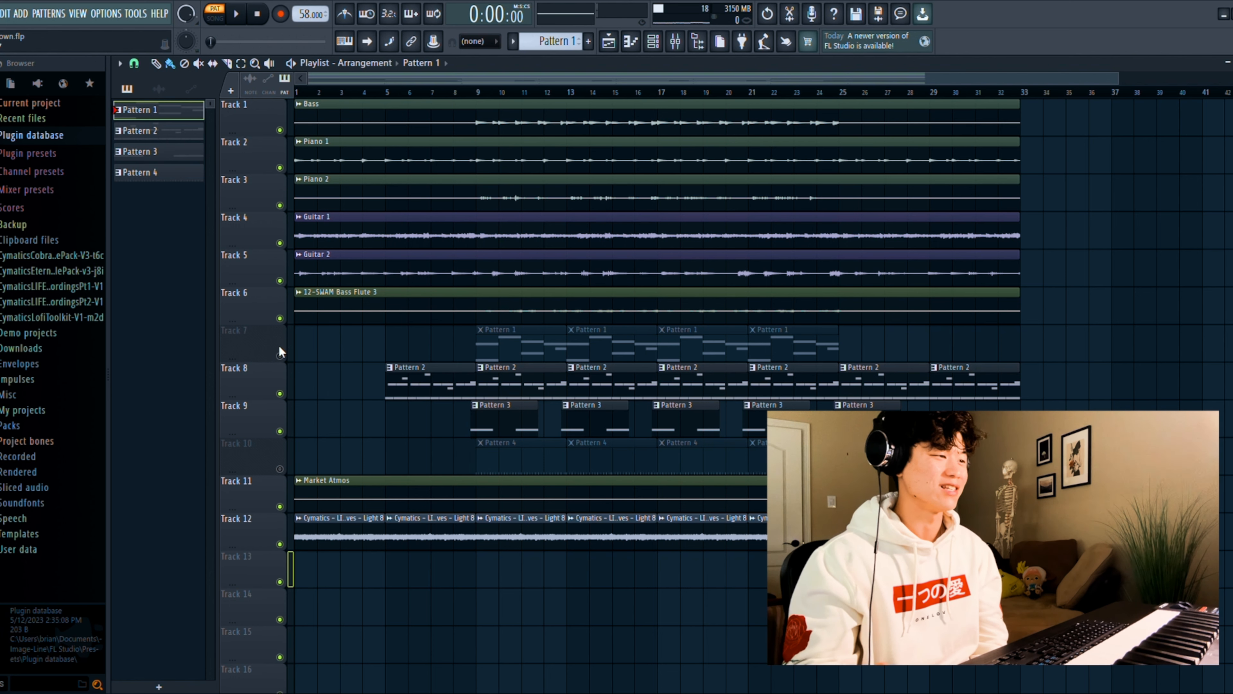
click(280, 356)
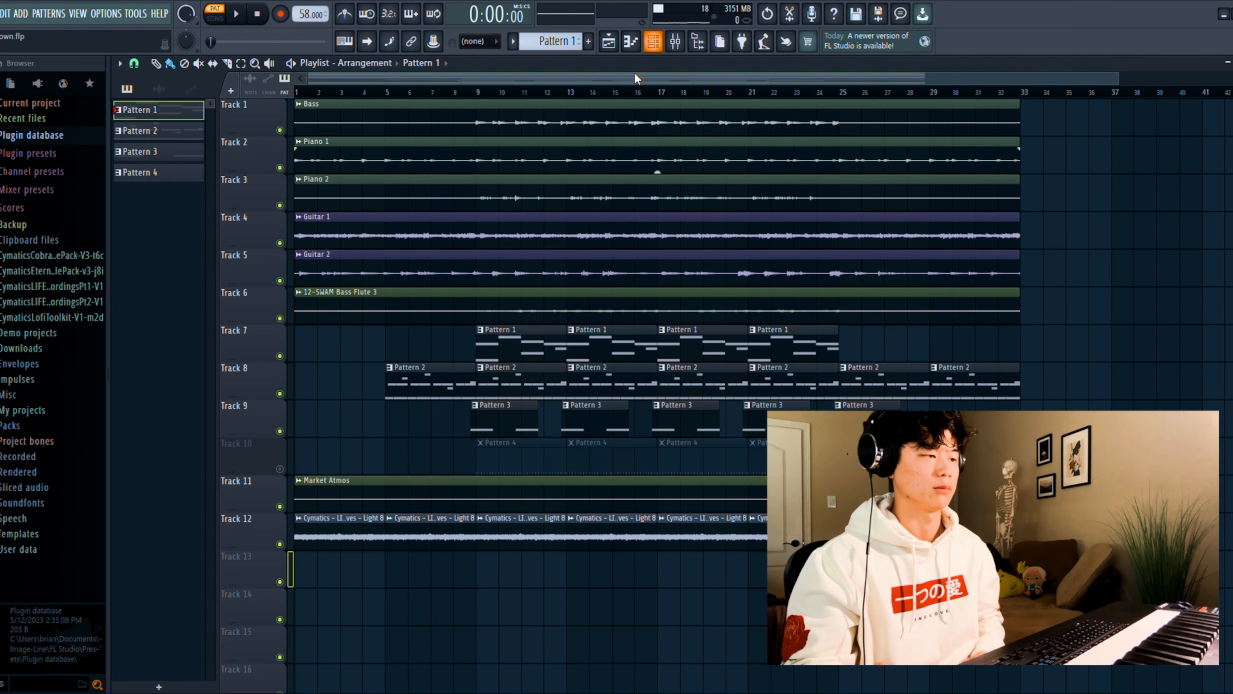
- Select Pattern 4, show its drum steps in the channel rack, and reposition the rack over the playlist
click(529, 459)
click(653, 42)
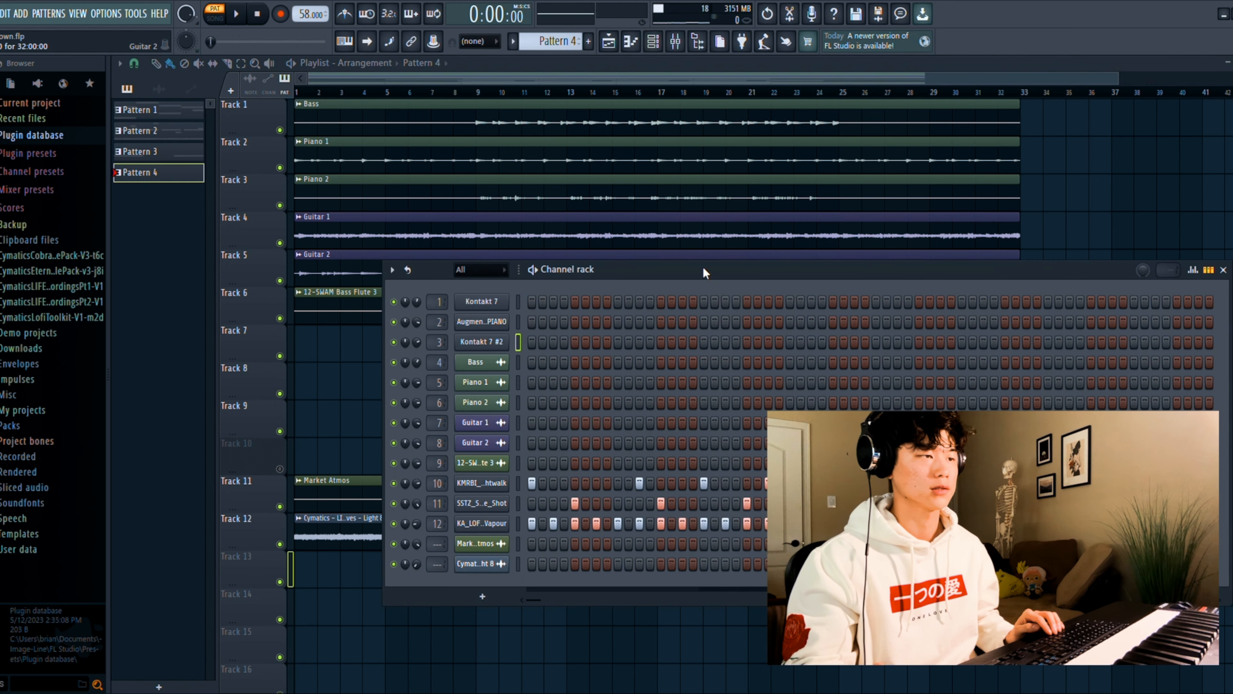
drag(701, 272, 550, 218)
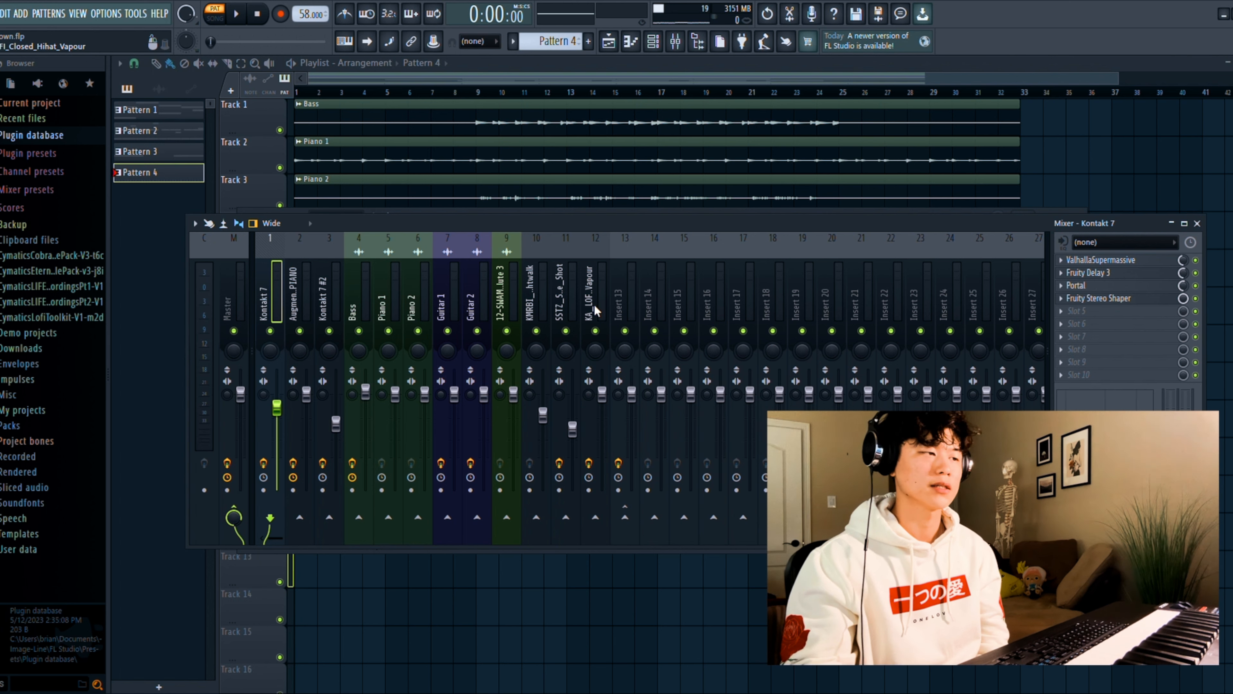
- Examine the effects on the snare's mixer insert 11, and return to the channel rack
click(567, 299)
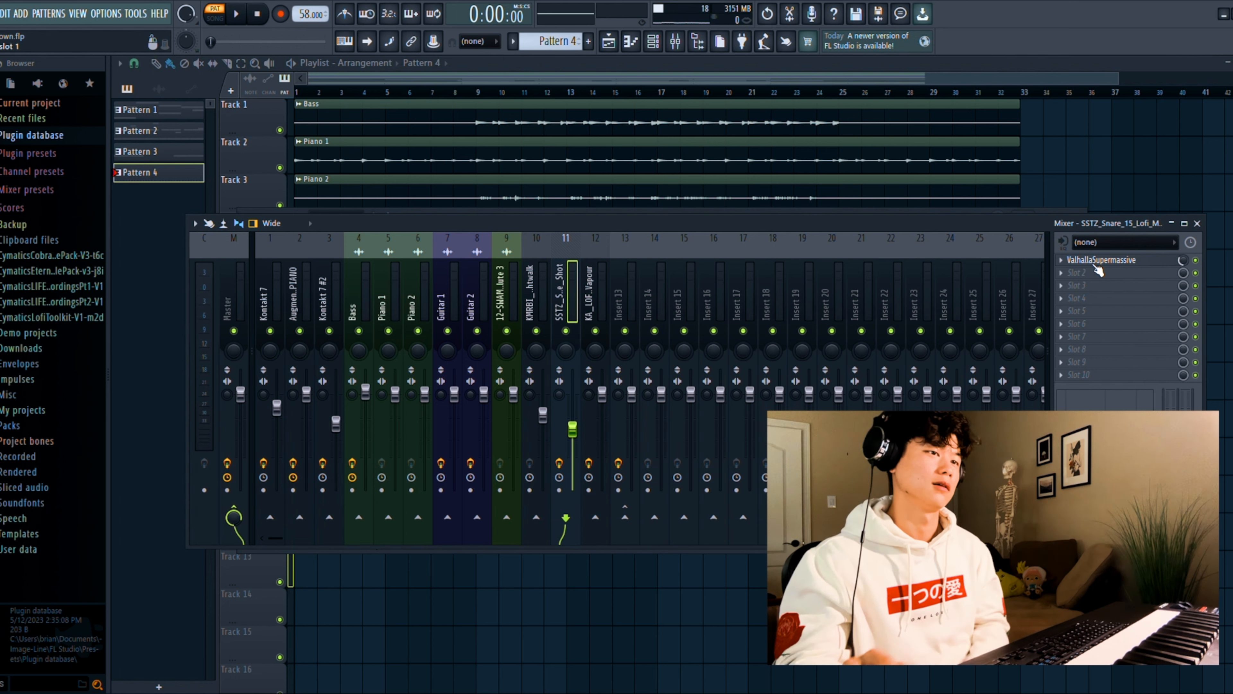
click(1197, 221)
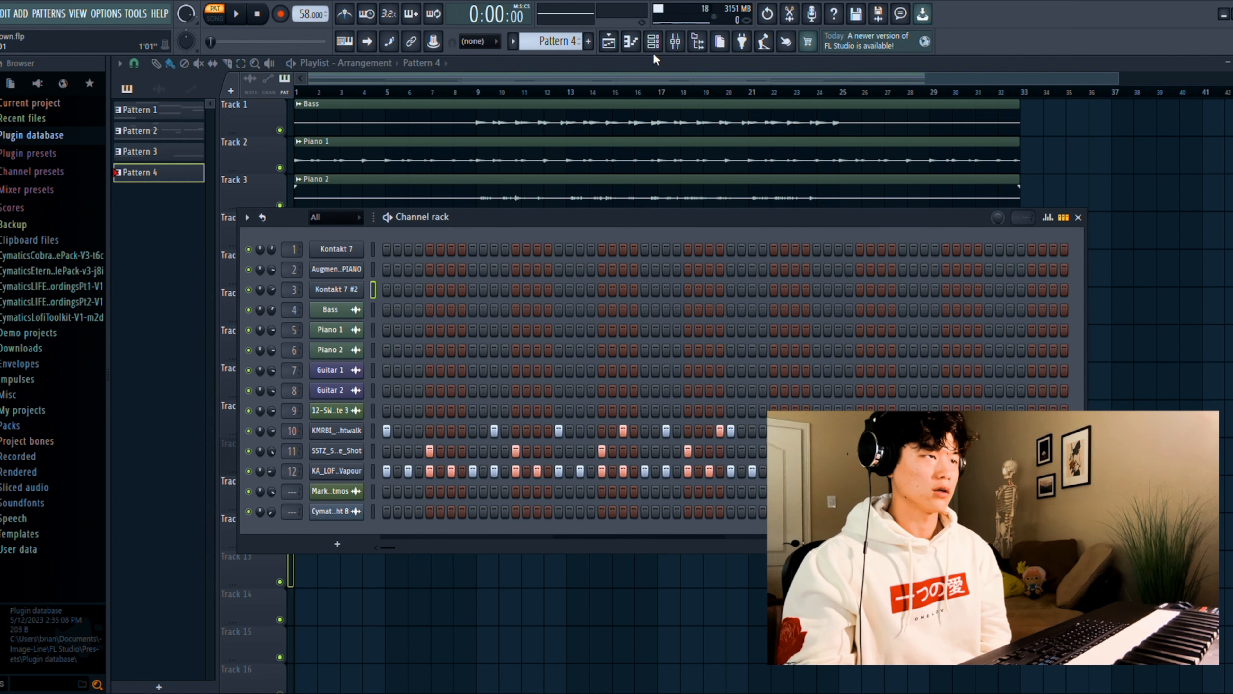
click(679, 42)
click(679, 41)
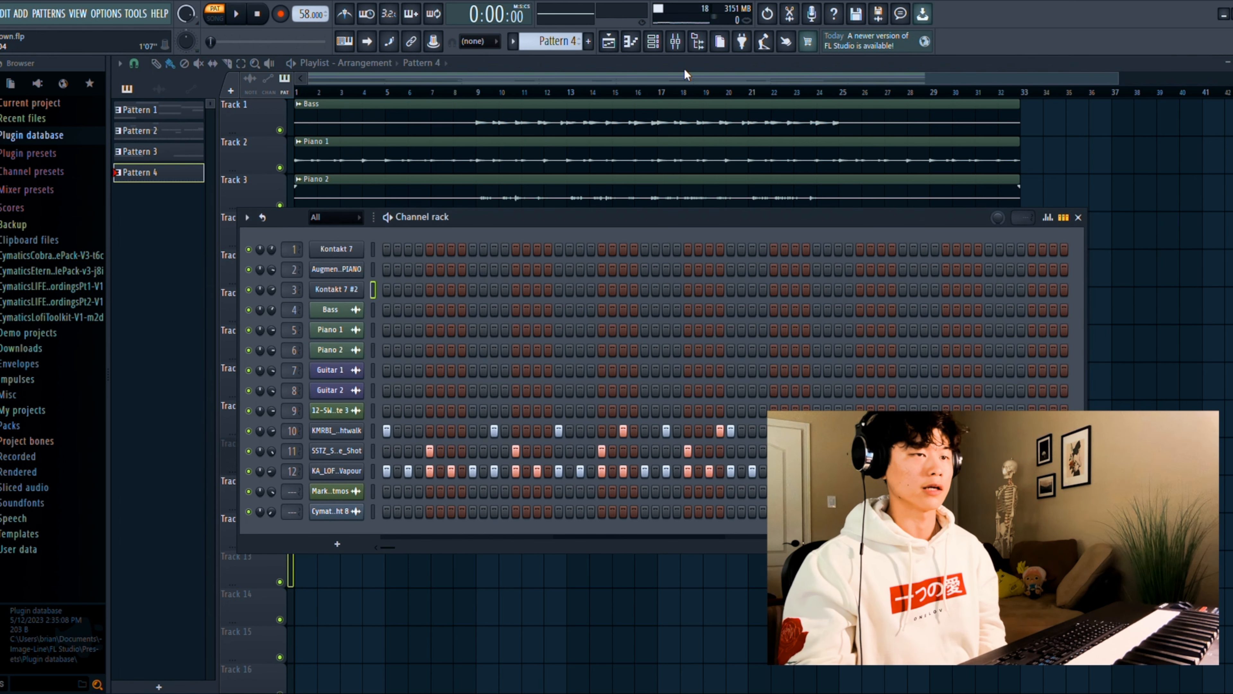
- Check the snare's mixer insert once more, return to the playlist, and unmute Track 10
click(676, 42)
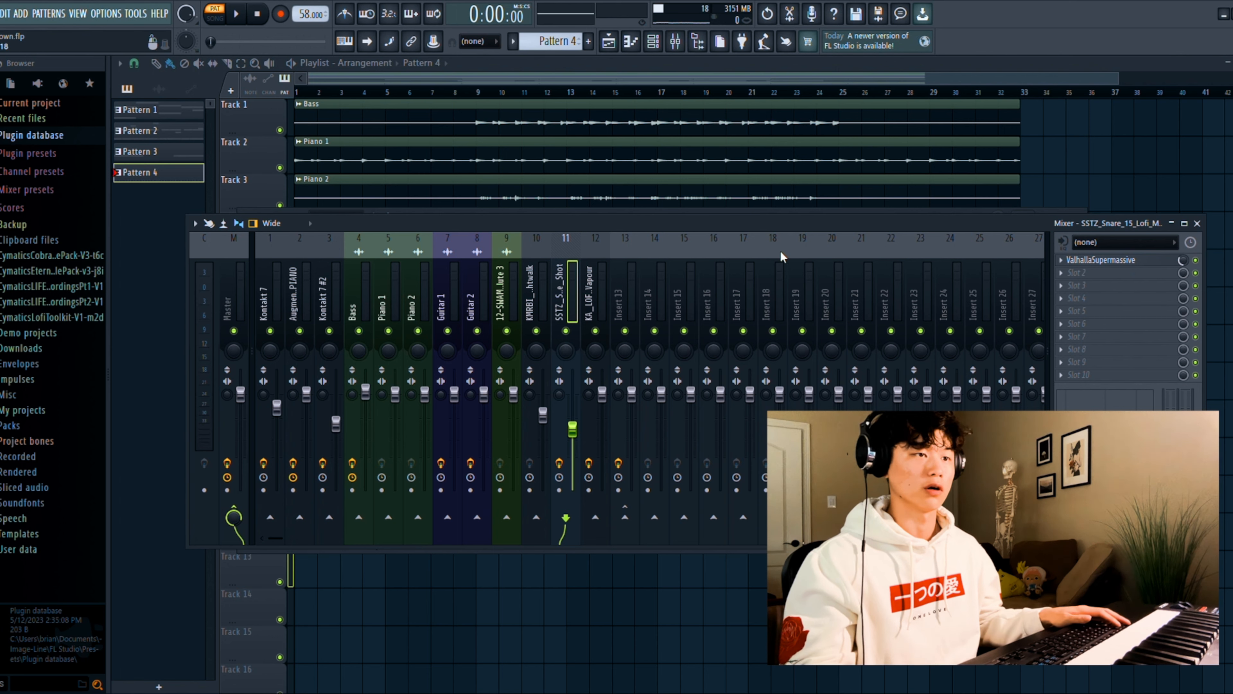
key(F9)
key(F6)
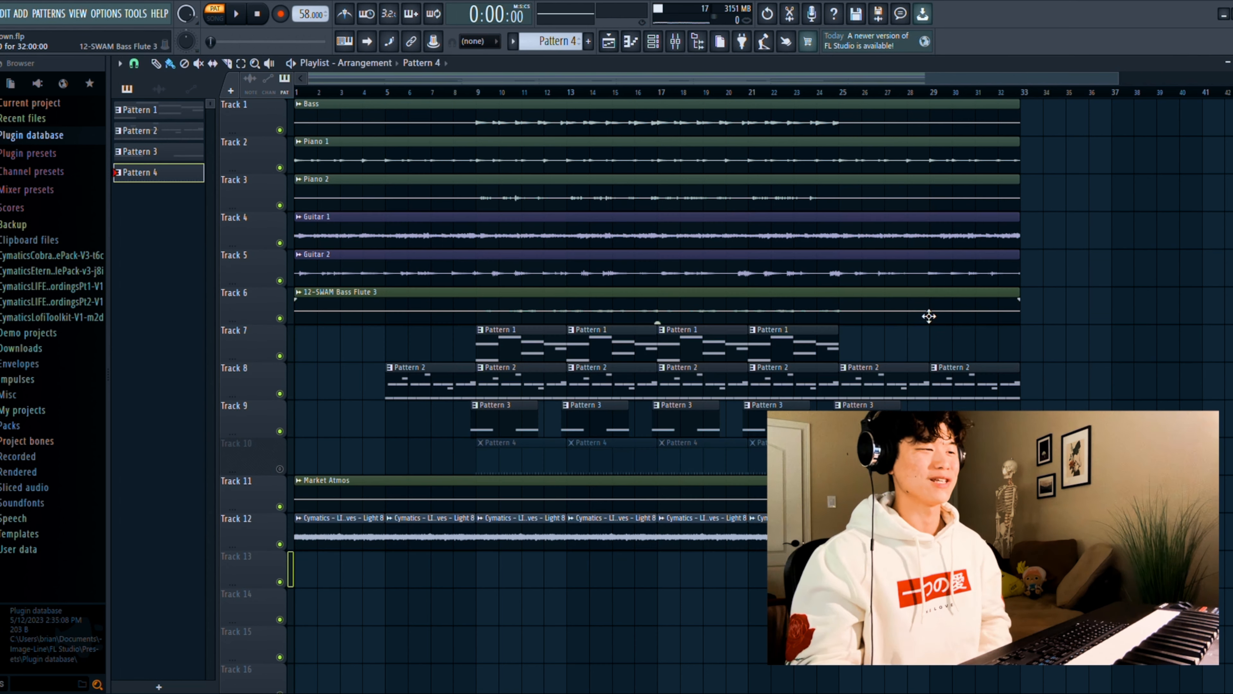
click(280, 469)
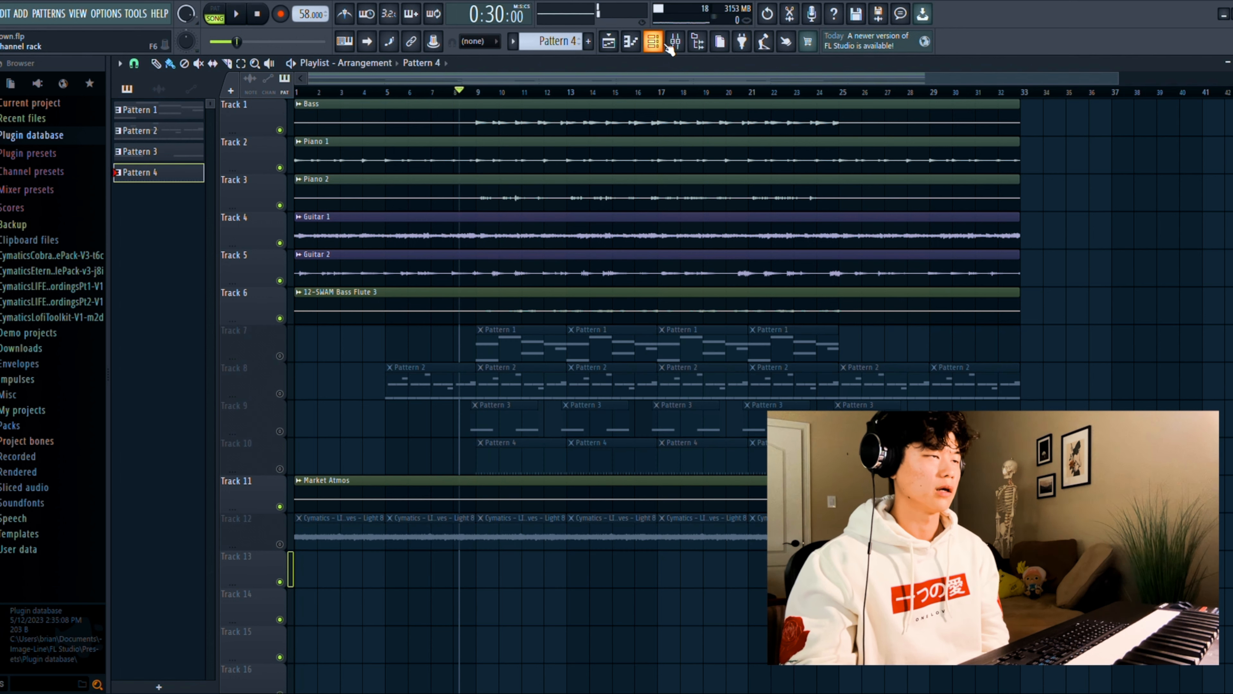
- Examine the effects on the Bass, Piano 1, Piano 2 and Guitar 1 mixer inserts, with the mixer moved lower over the playlist
click(673, 42)
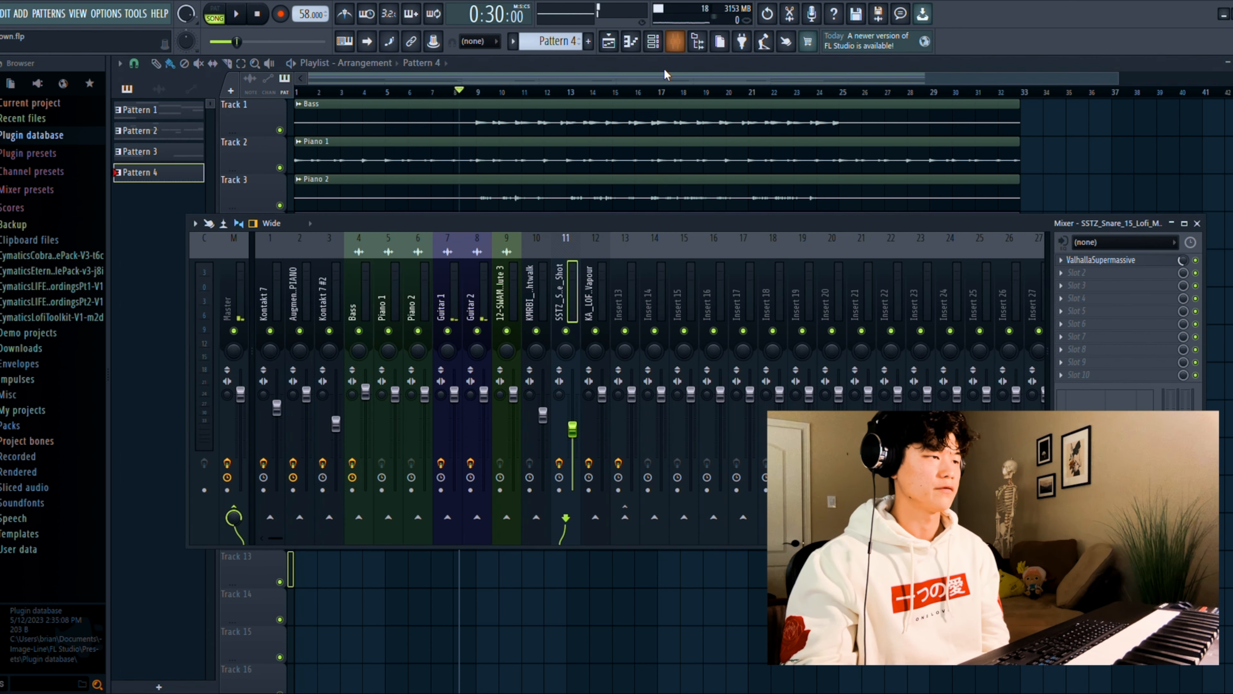
drag(639, 220, 674, 268)
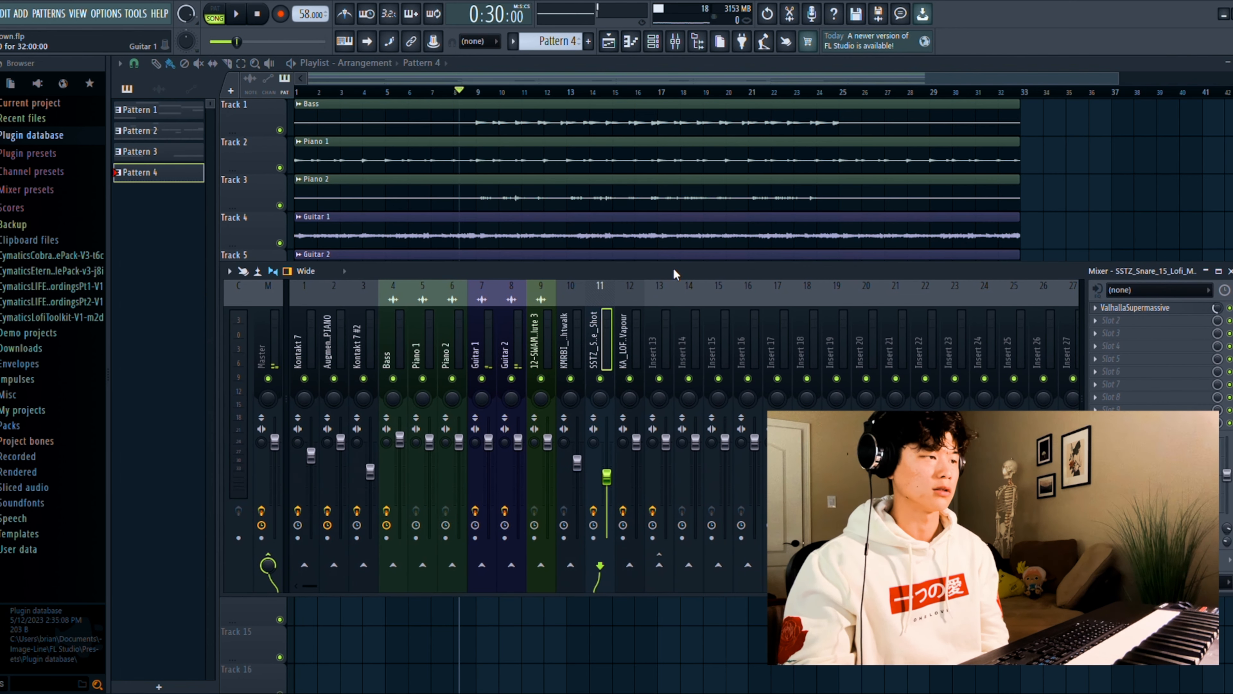
click(396, 343)
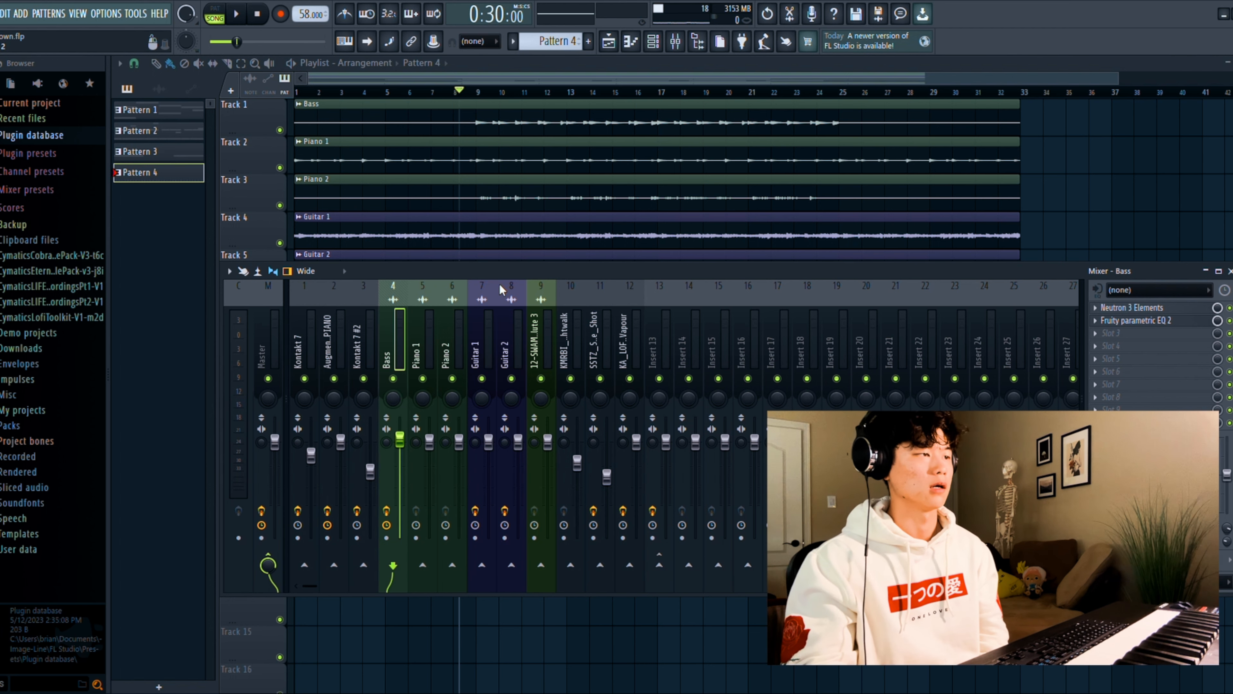
click(429, 350)
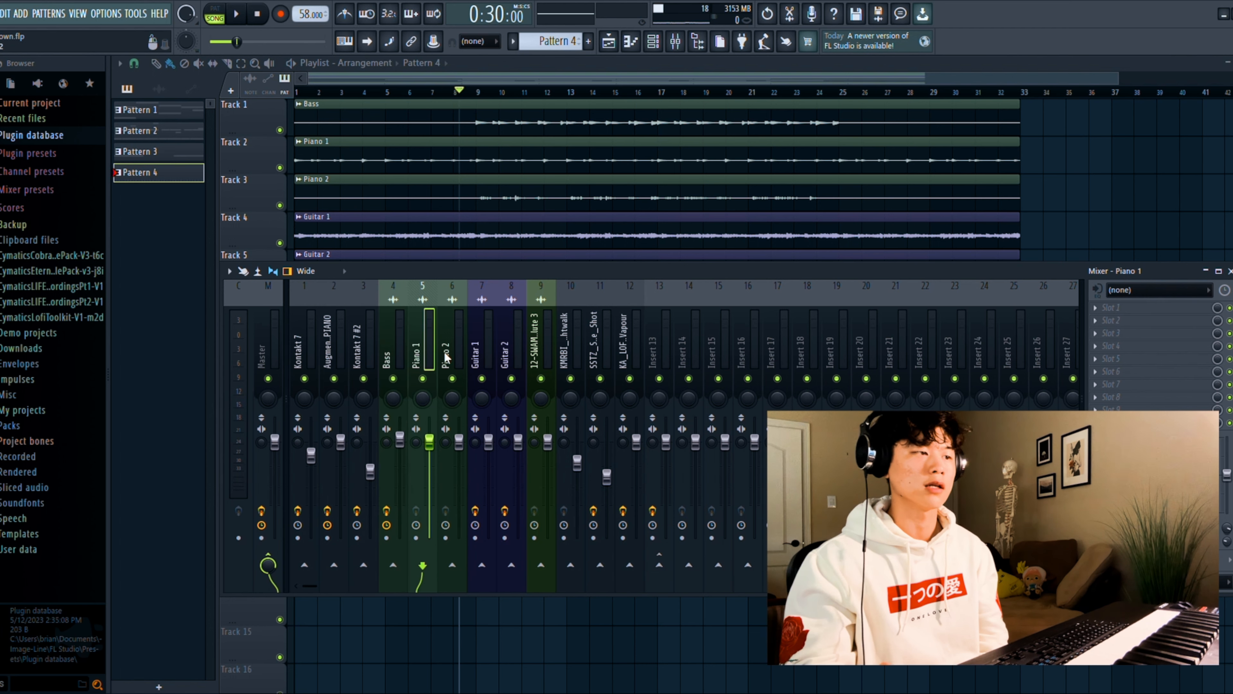
click(459, 358)
click(491, 359)
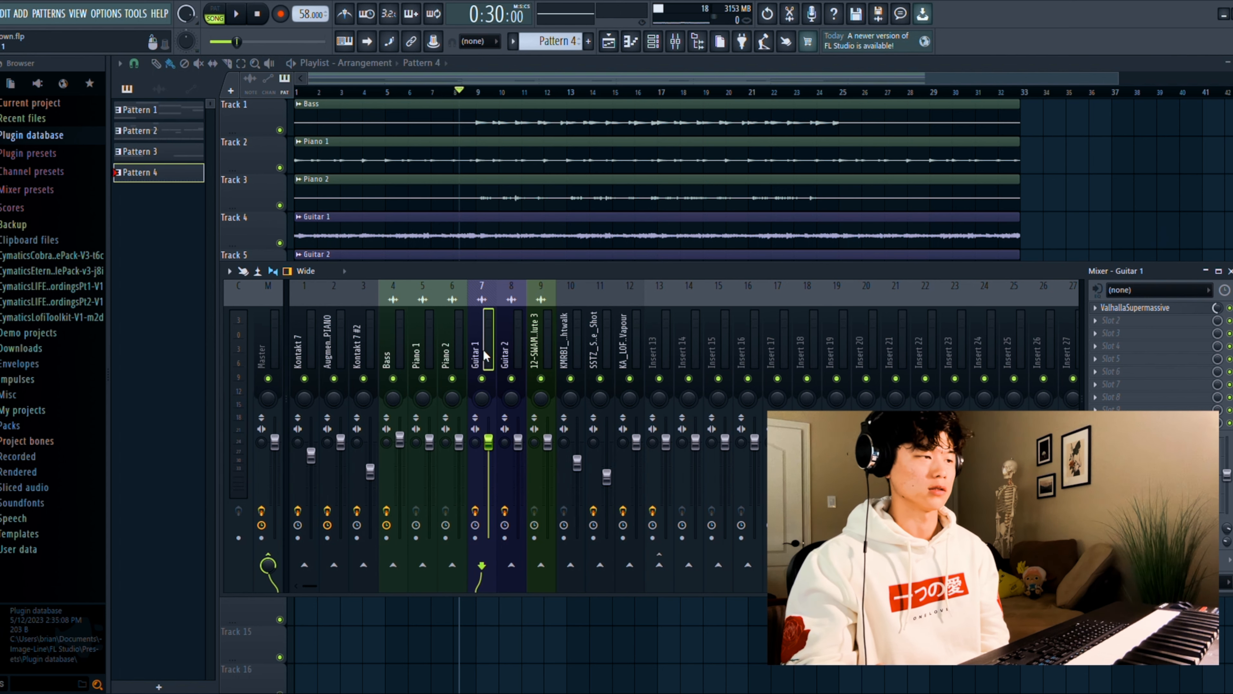
key(F9)
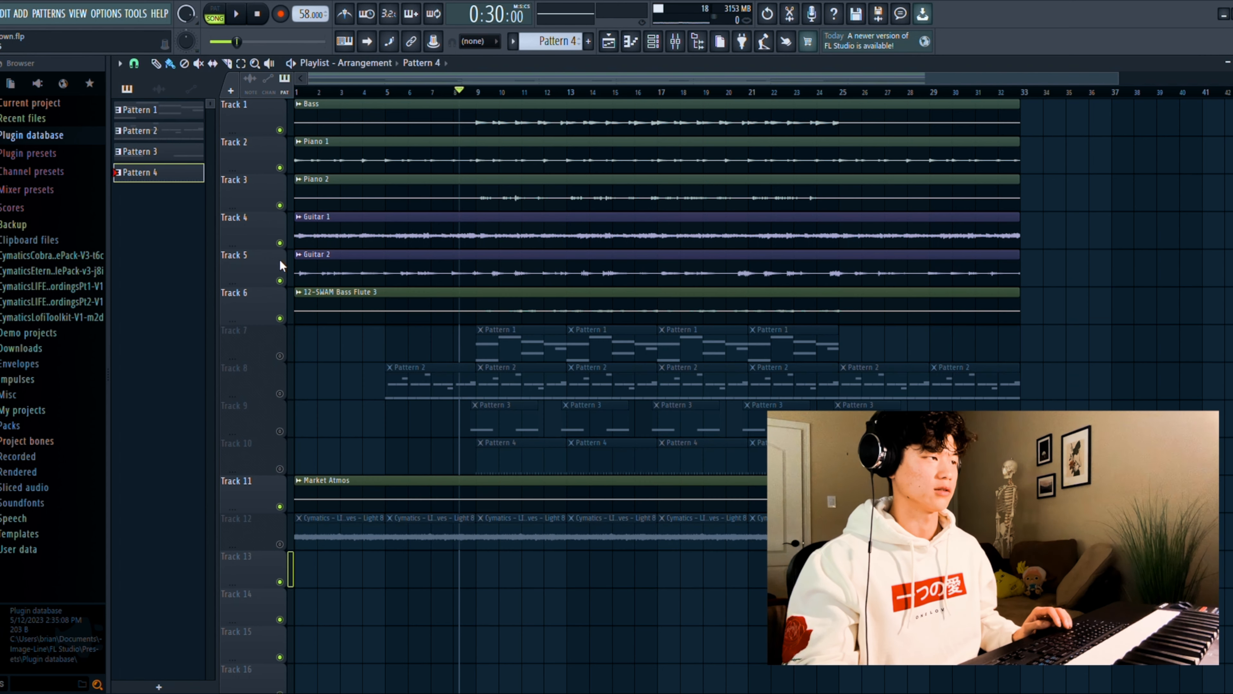
- Mute Tracks 1, 2, 3 and 6 in the playlist to isolate the two guitar tracks
click(280, 130)
click(280, 168)
click(279, 205)
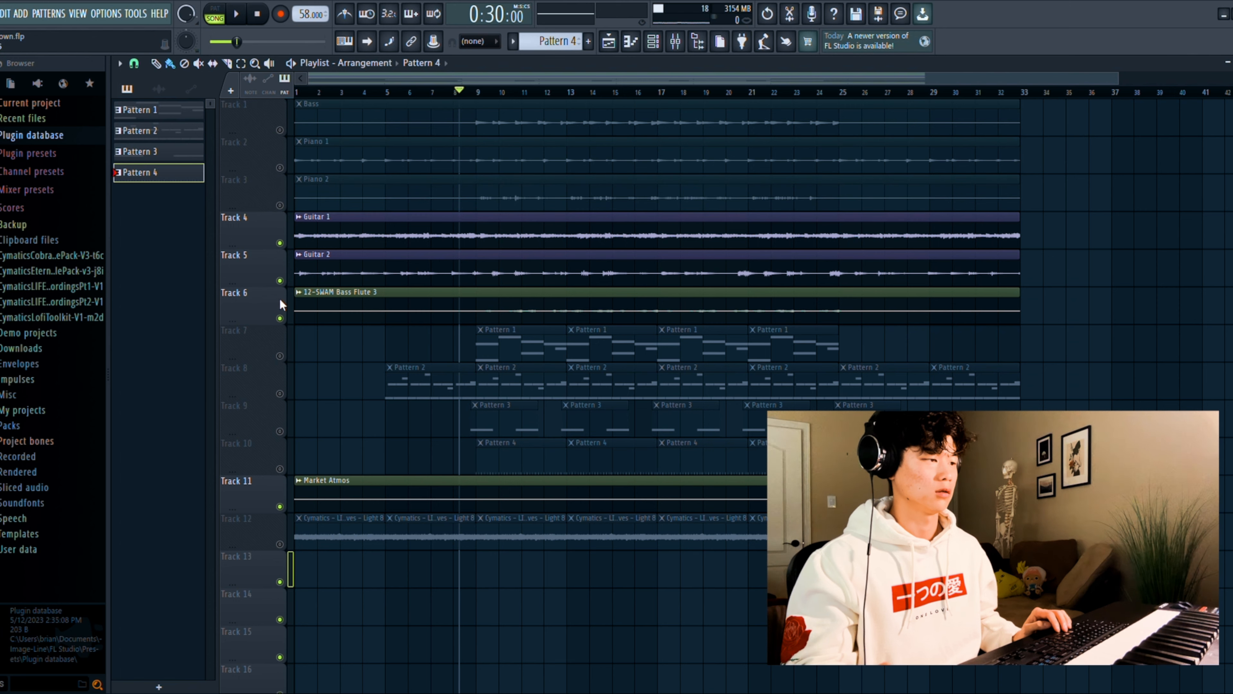
click(279, 318)
- Bypass the effects on the Guitar 1 and Guitar 2 mixer inserts, and play the guitars dry
click(675, 41)
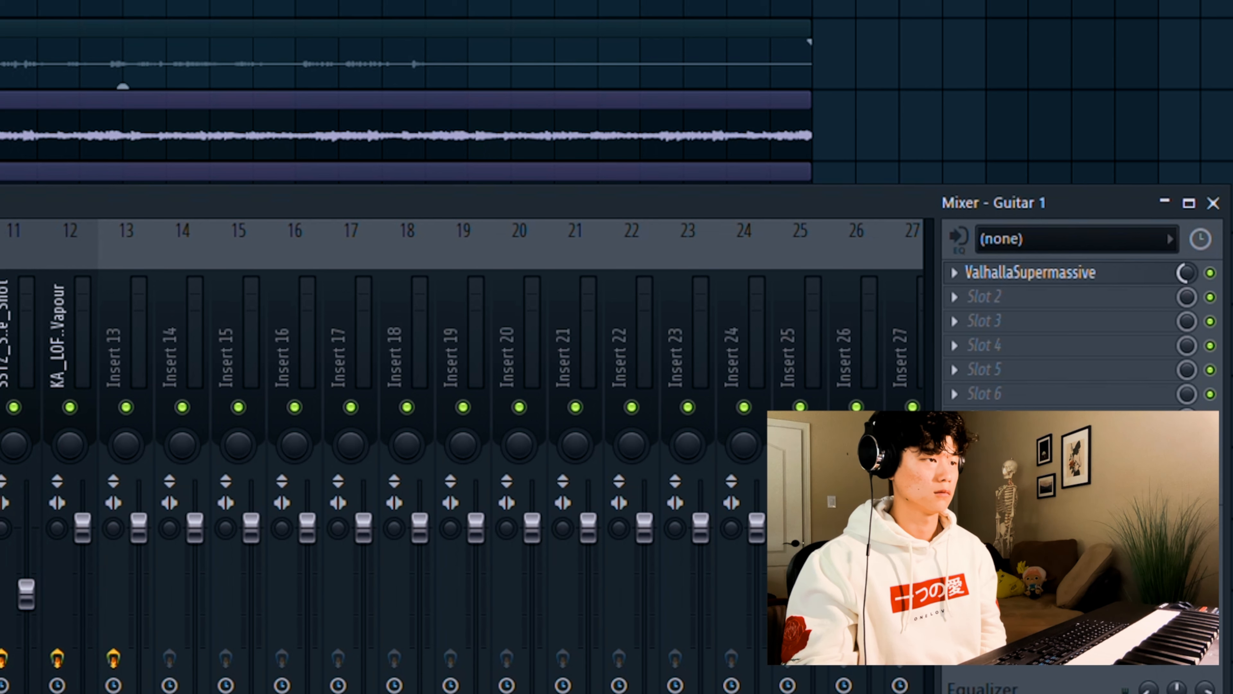
key(F9)
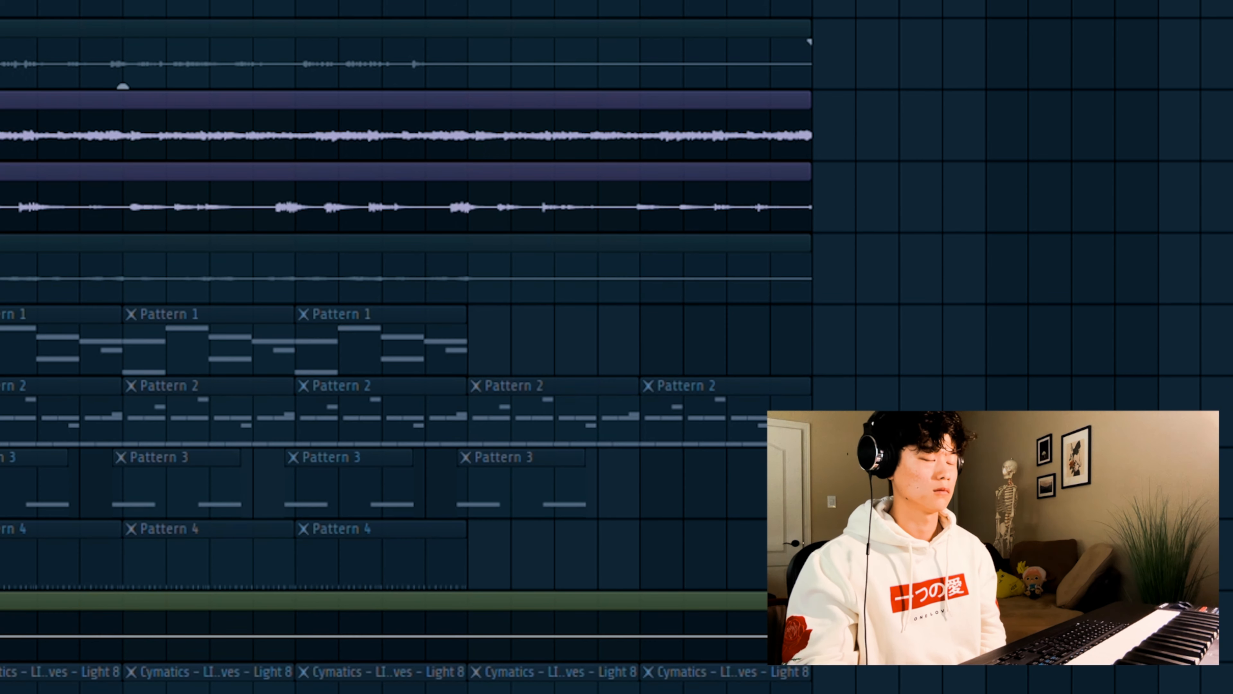
key(F9)
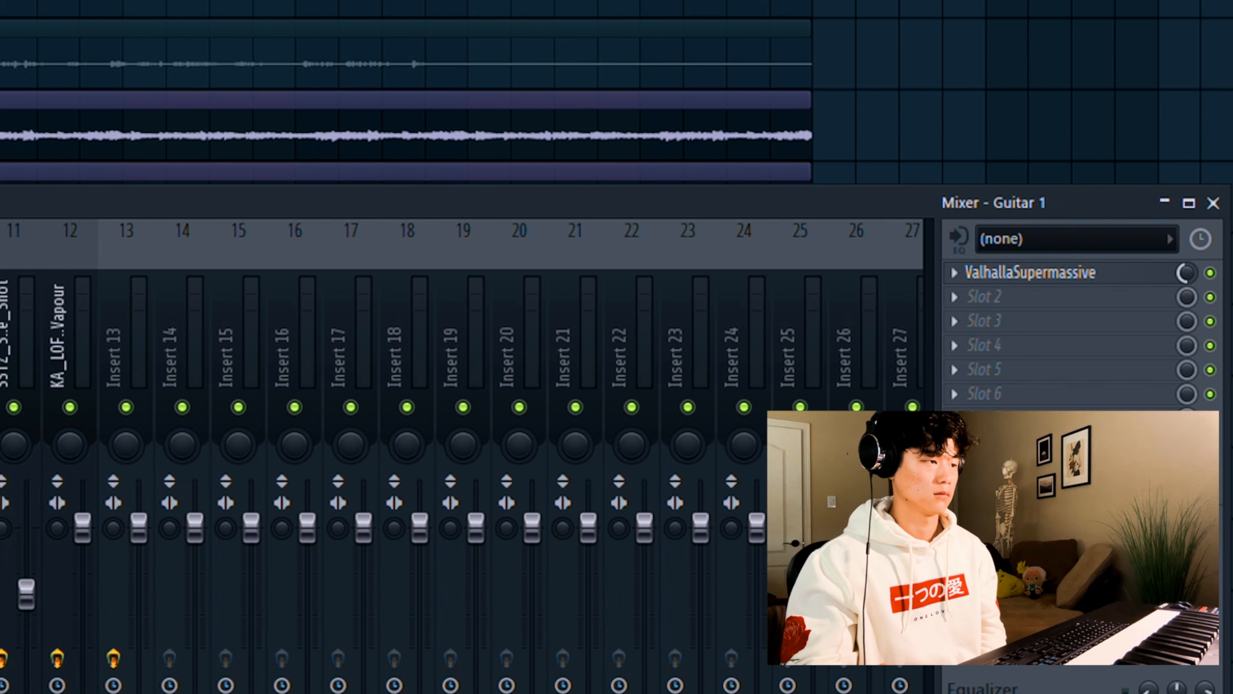
key(Right)
click(1210, 273)
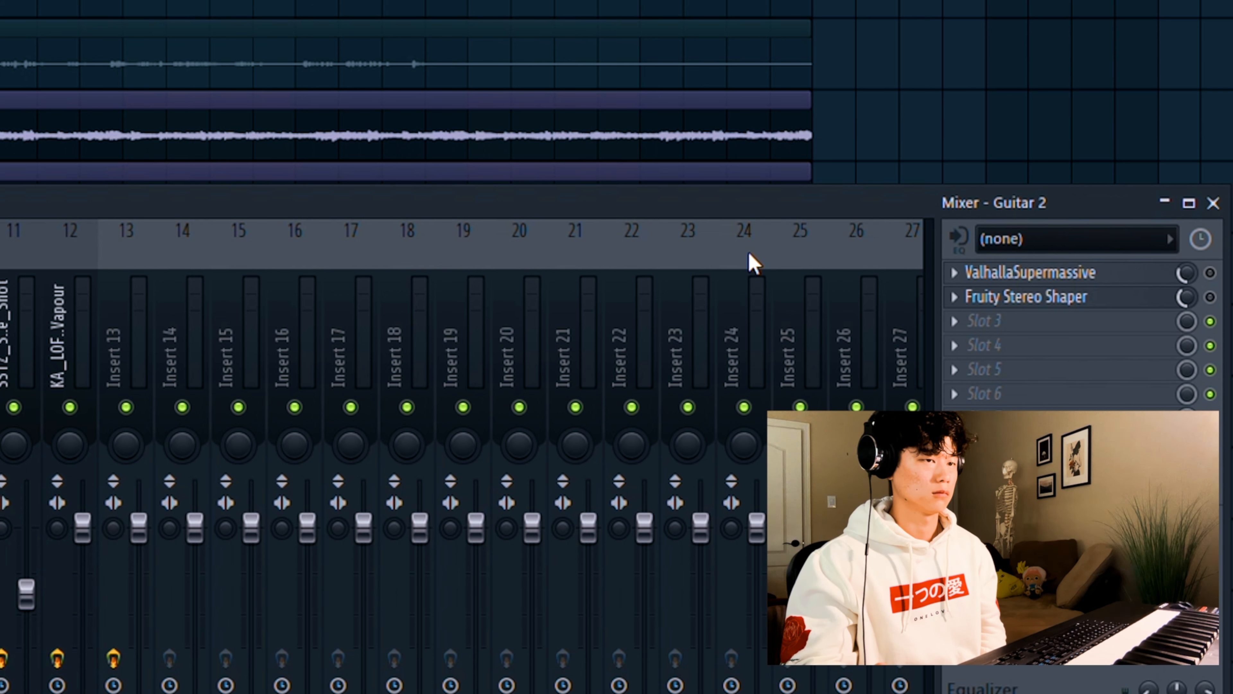
key(space)
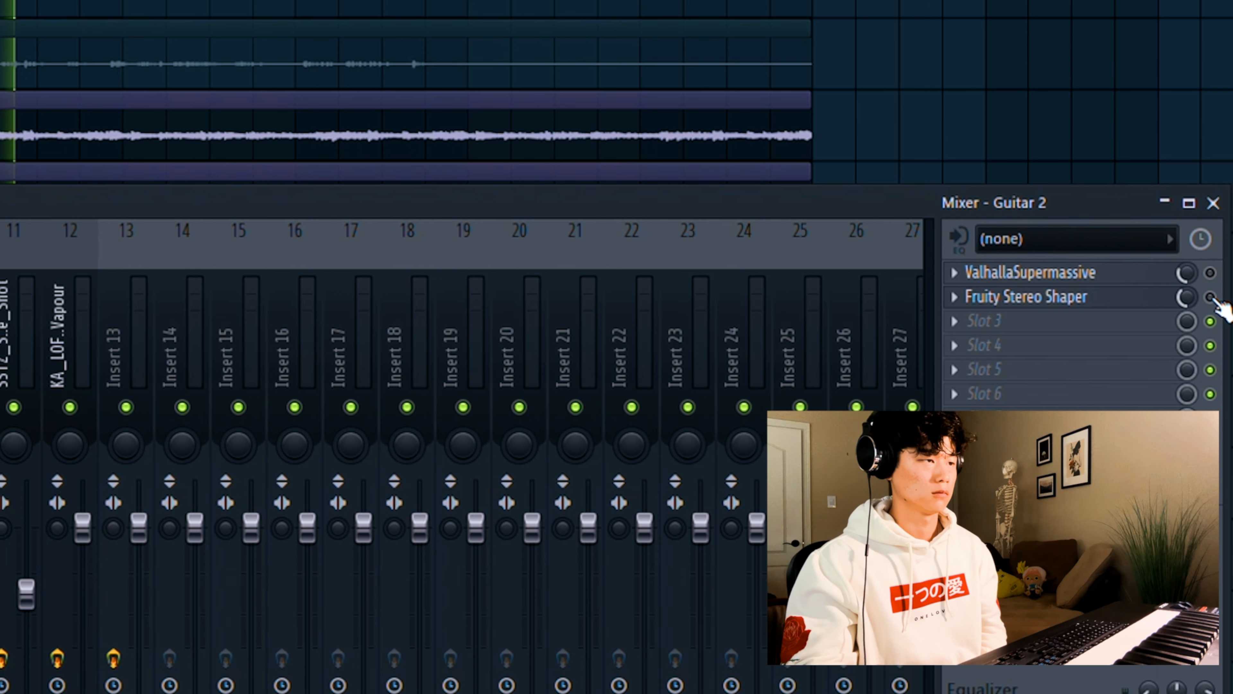
- Re-enable Fruity Stereo Shaper and ValhallaSupermassive on Guitar 2, and ValhallaSupermassive on Guitar 1, during playback
click(1211, 298)
click(1210, 273)
click(1, 335)
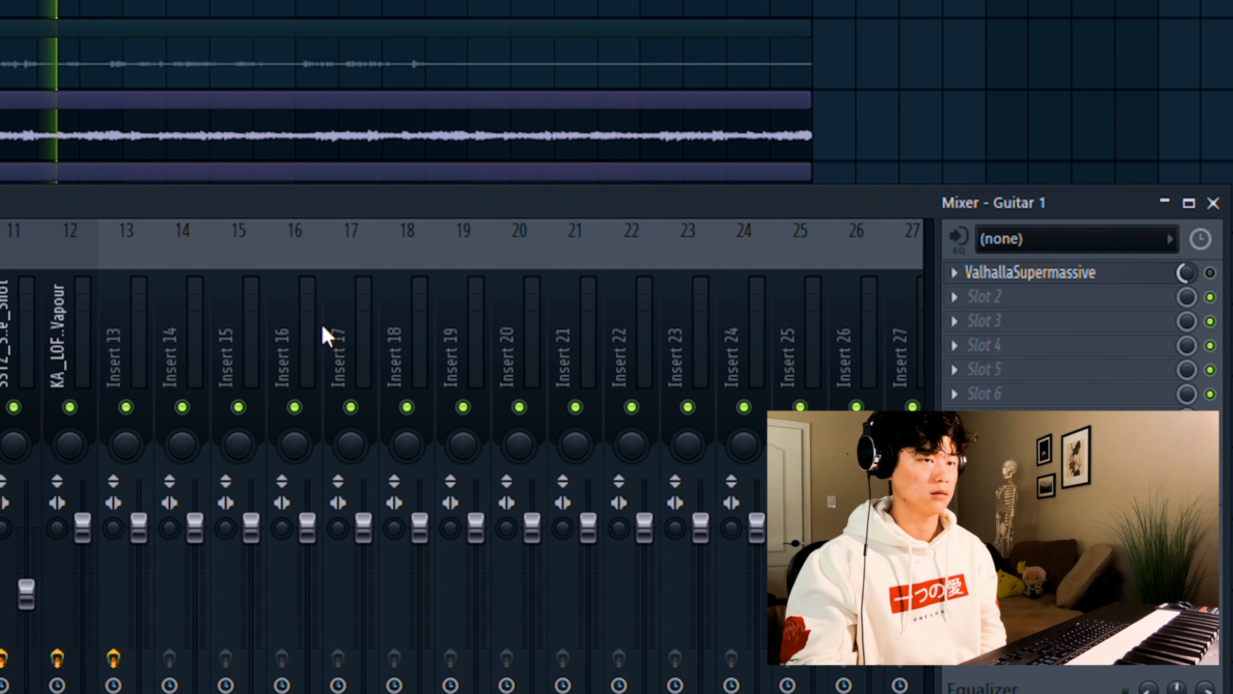
click(1209, 273)
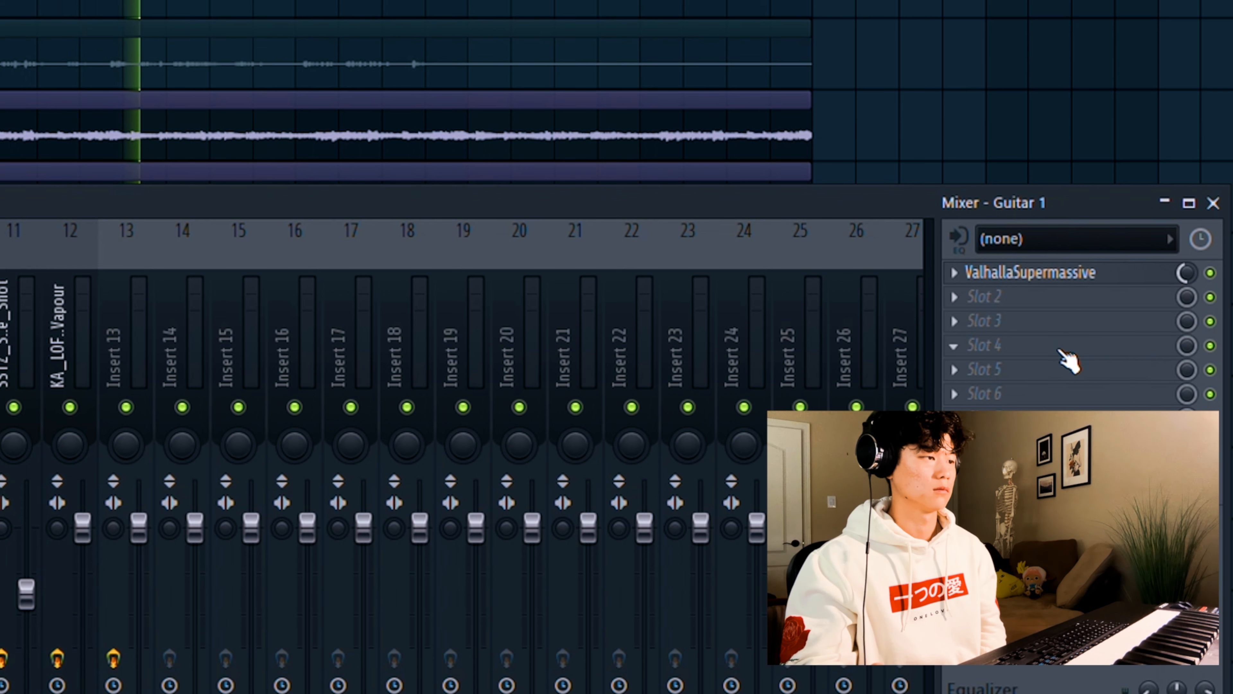
key(F9)
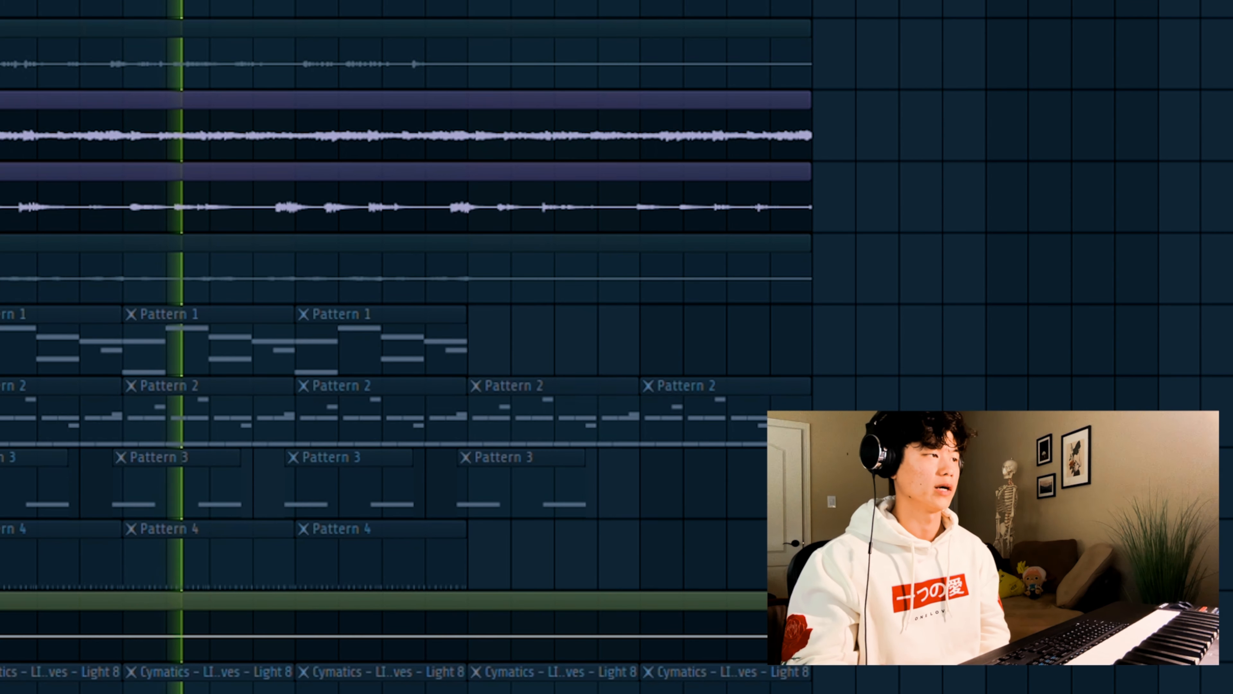
- Unmute Tracks 1 to 3, 6 to 10 and 12 in the playlist to hear the full arrangement
click(279, 205)
click(280, 167)
click(280, 130)
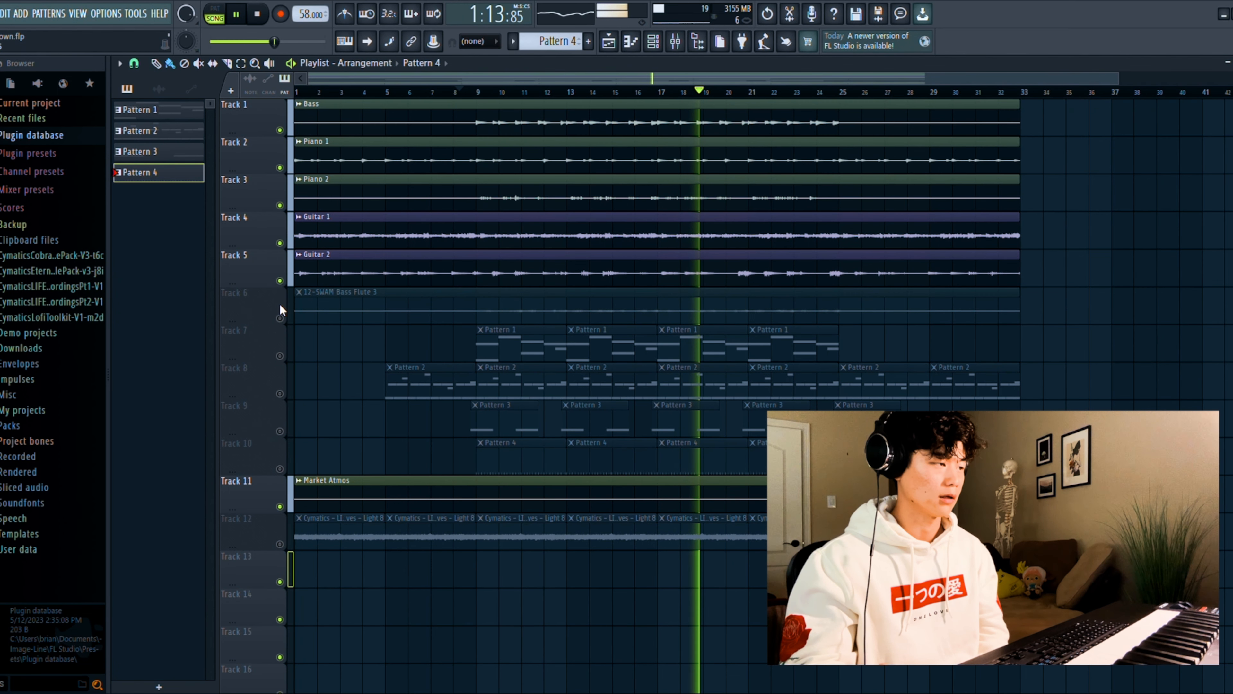
click(280, 318)
click(280, 356)
click(280, 393)
click(280, 431)
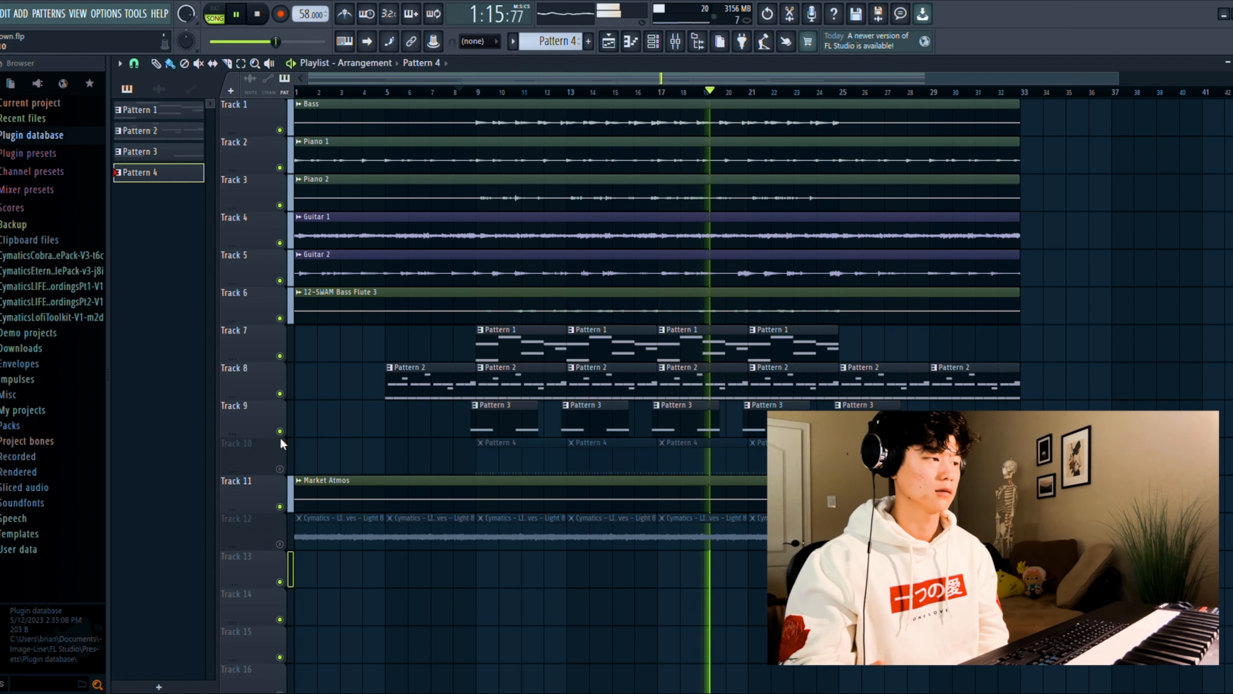
click(280, 469)
click(280, 544)
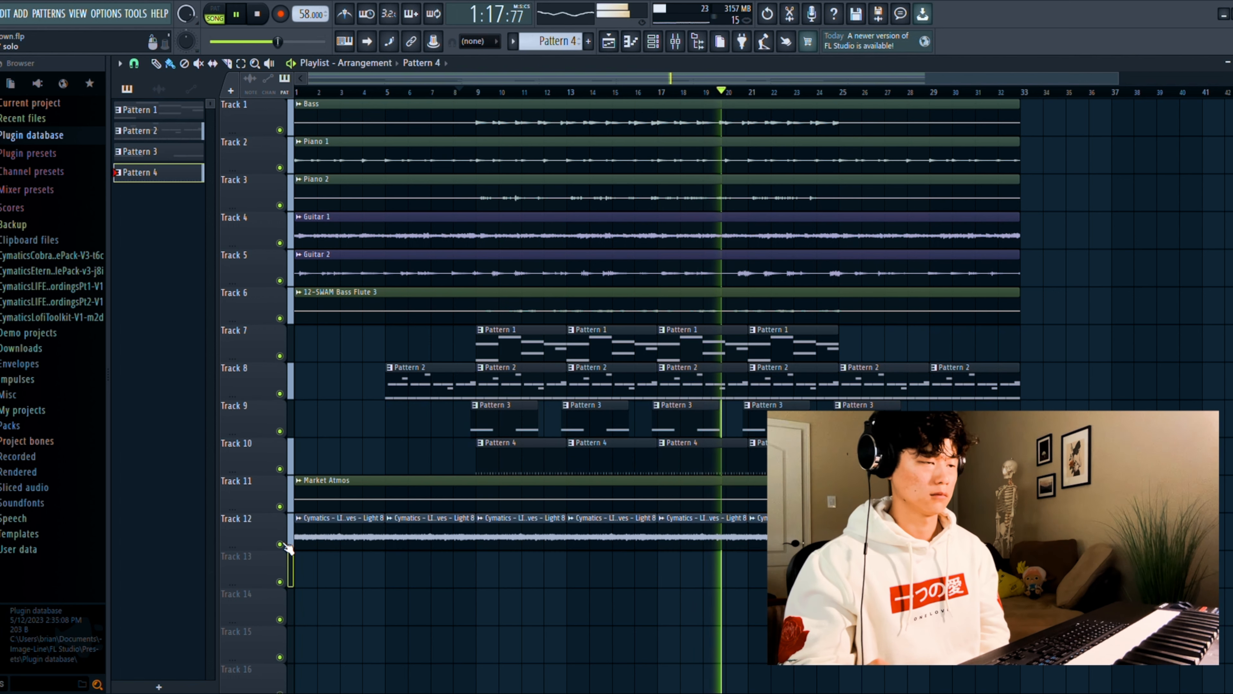